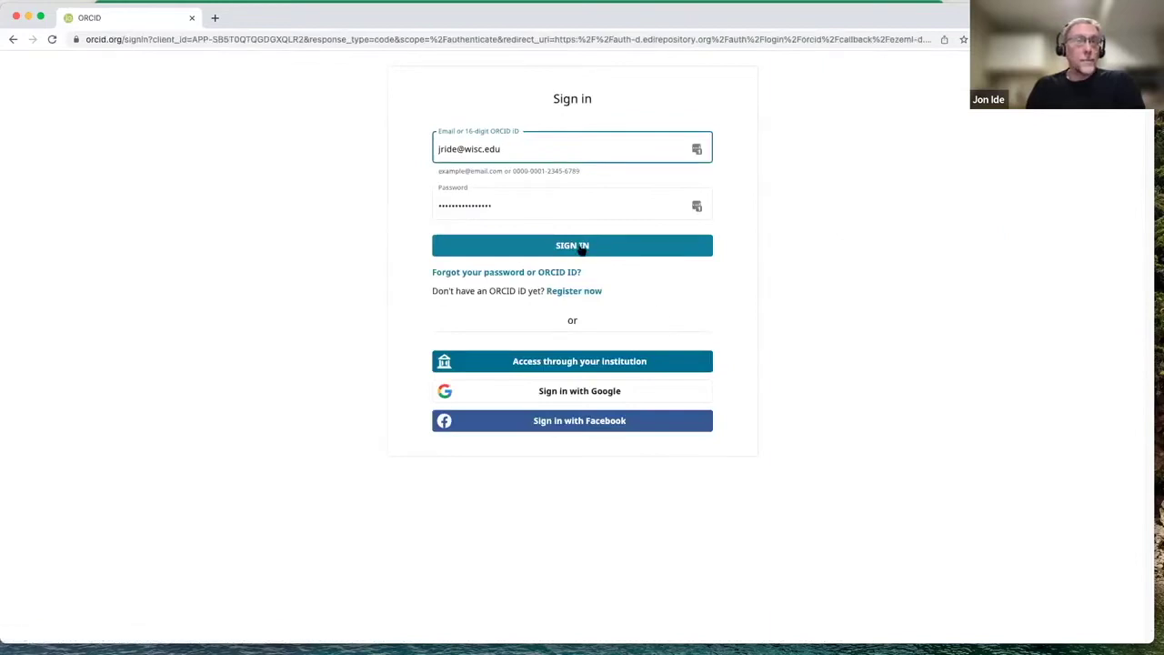
Sign in to ORCID with the account credentials already filled in.
click(581, 249)
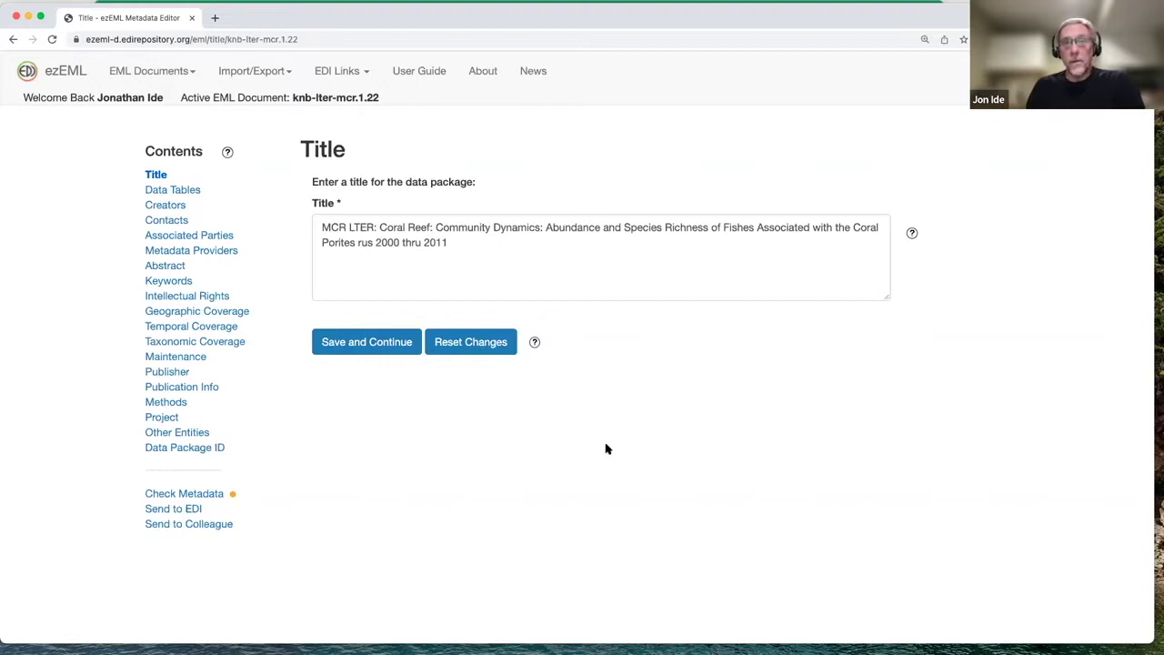
Review the list of EML documents available to open, and return to the Title page without opening one.
click(190, 77)
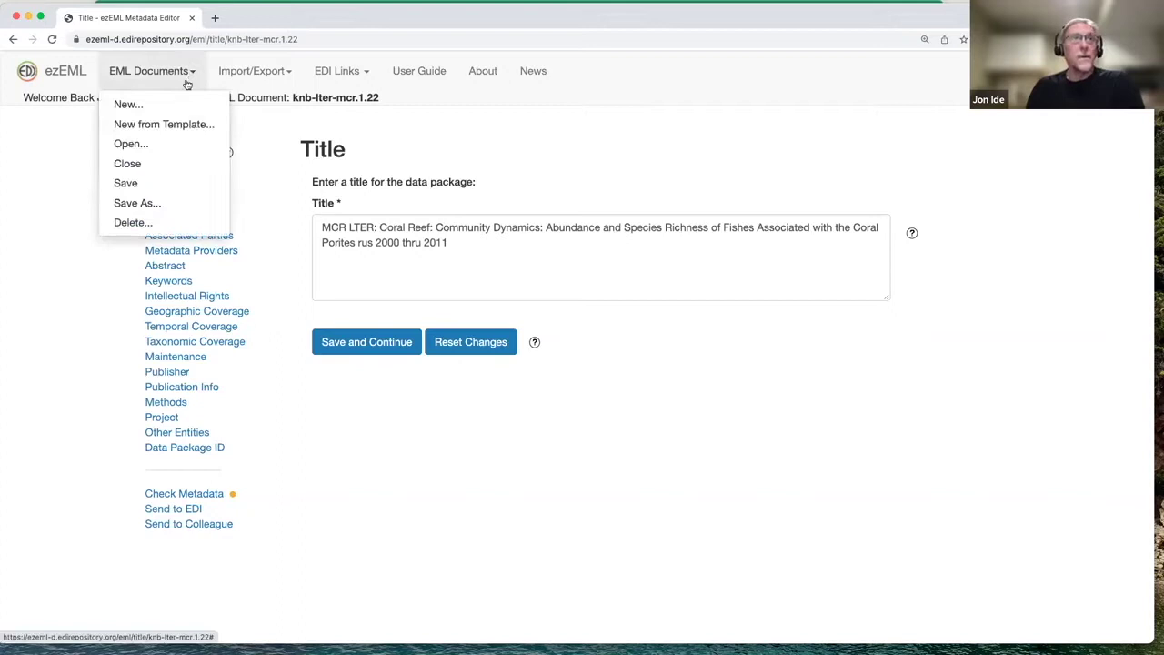
click(169, 144)
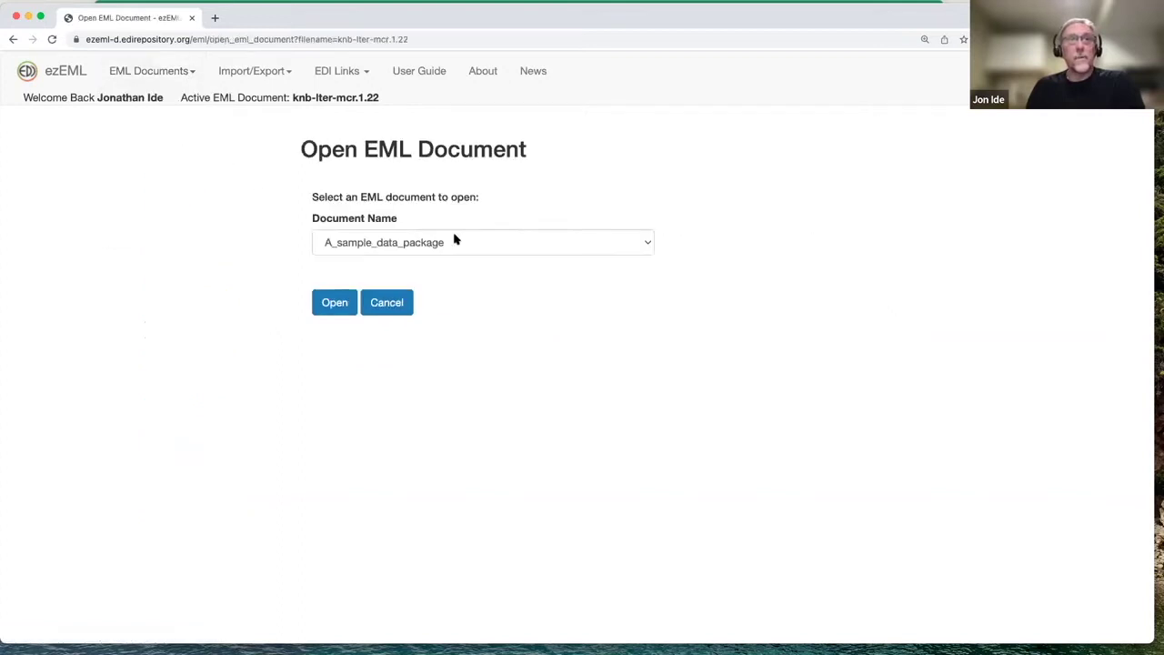
click(639, 242)
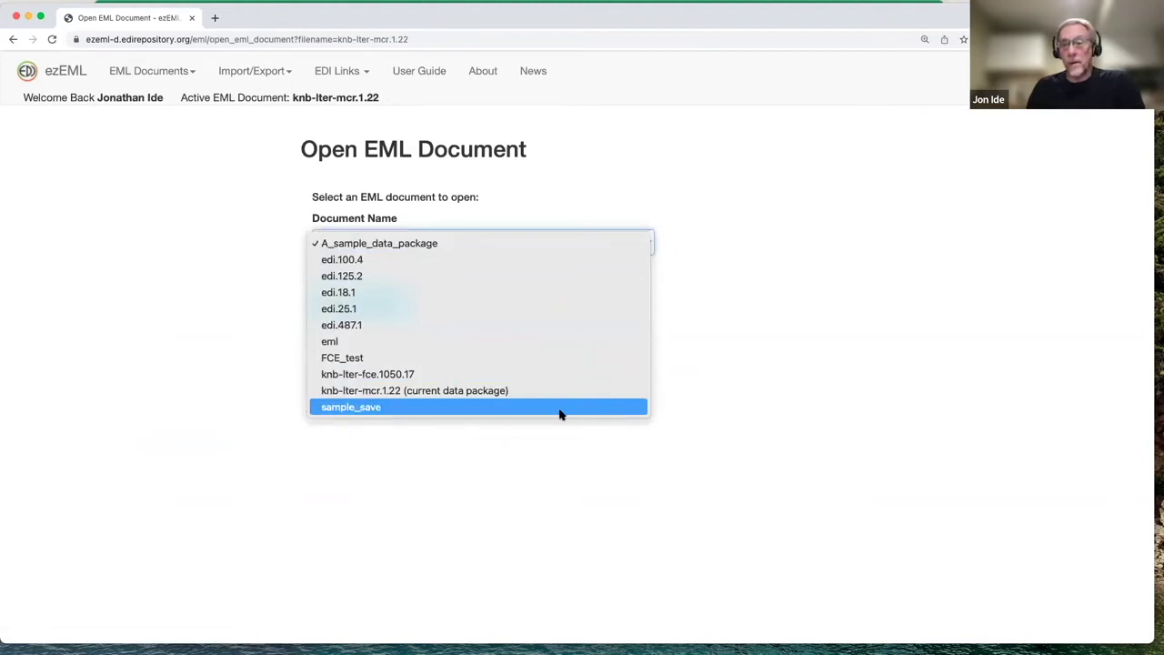
click(174, 336)
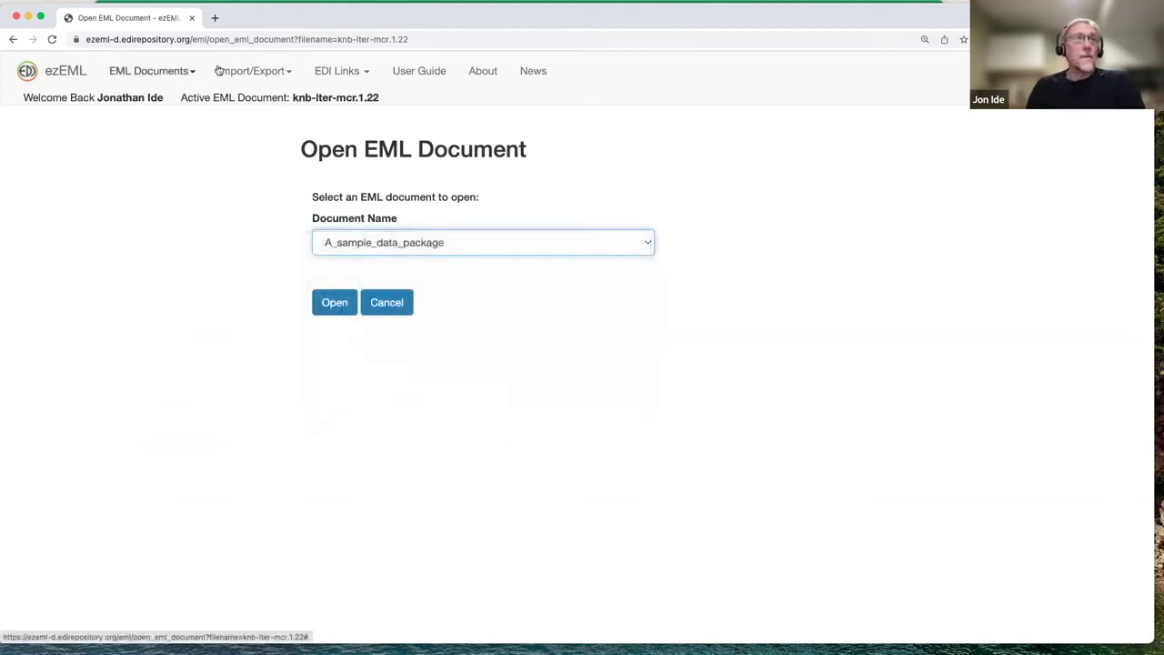
click(65, 74)
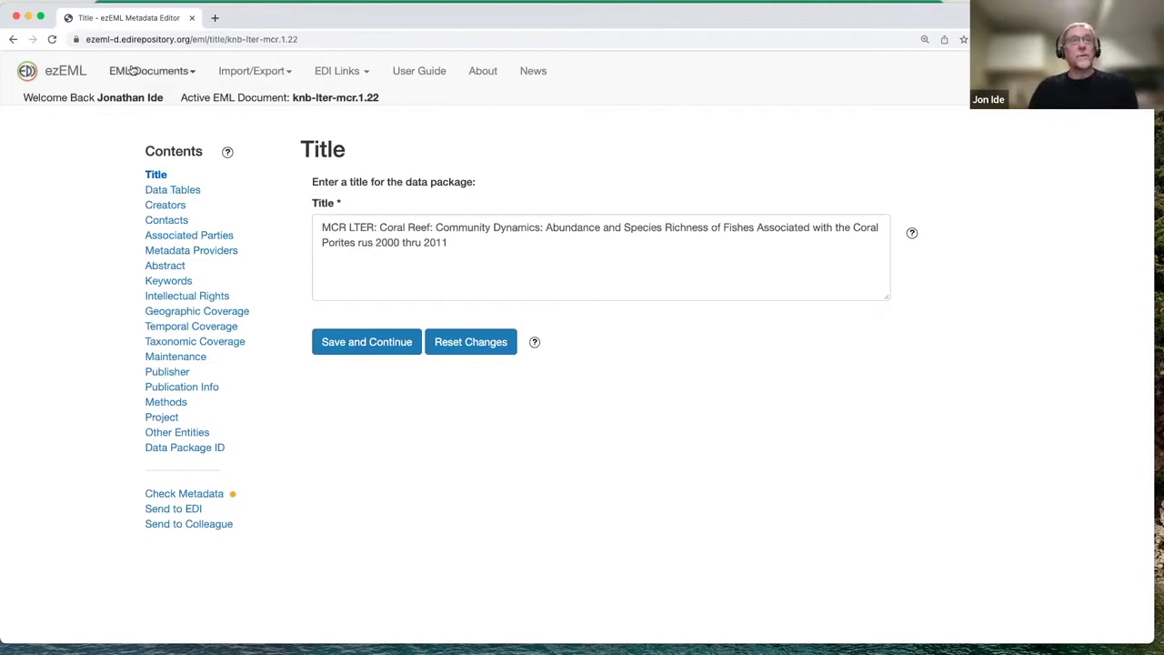
click(169, 72)
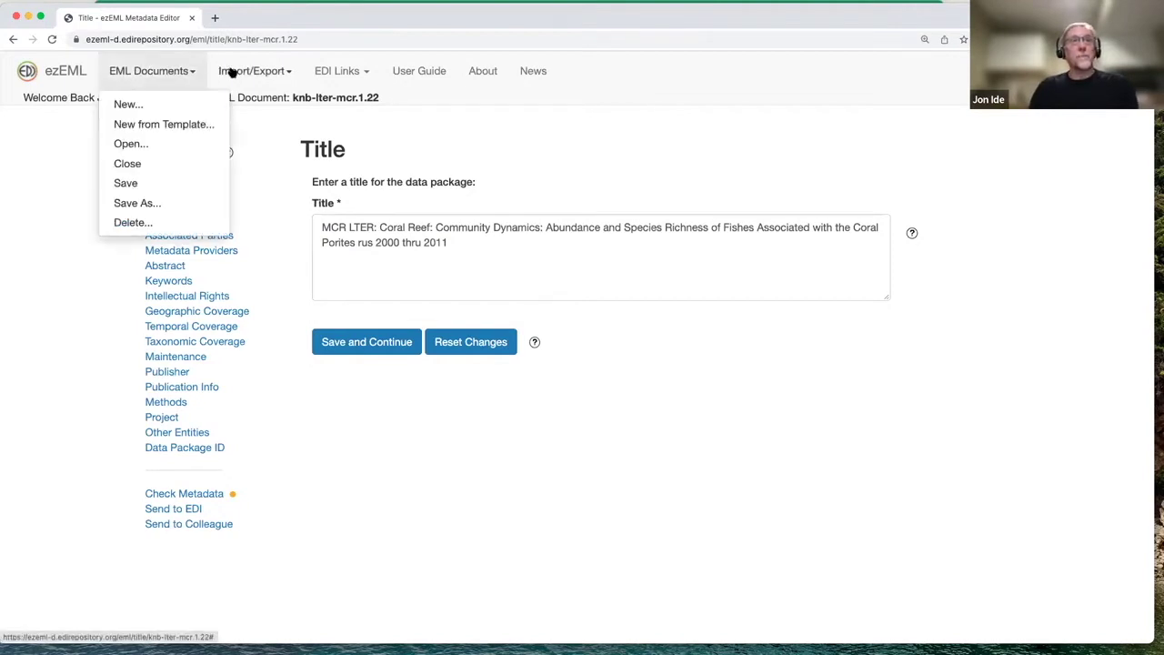
click(233, 71)
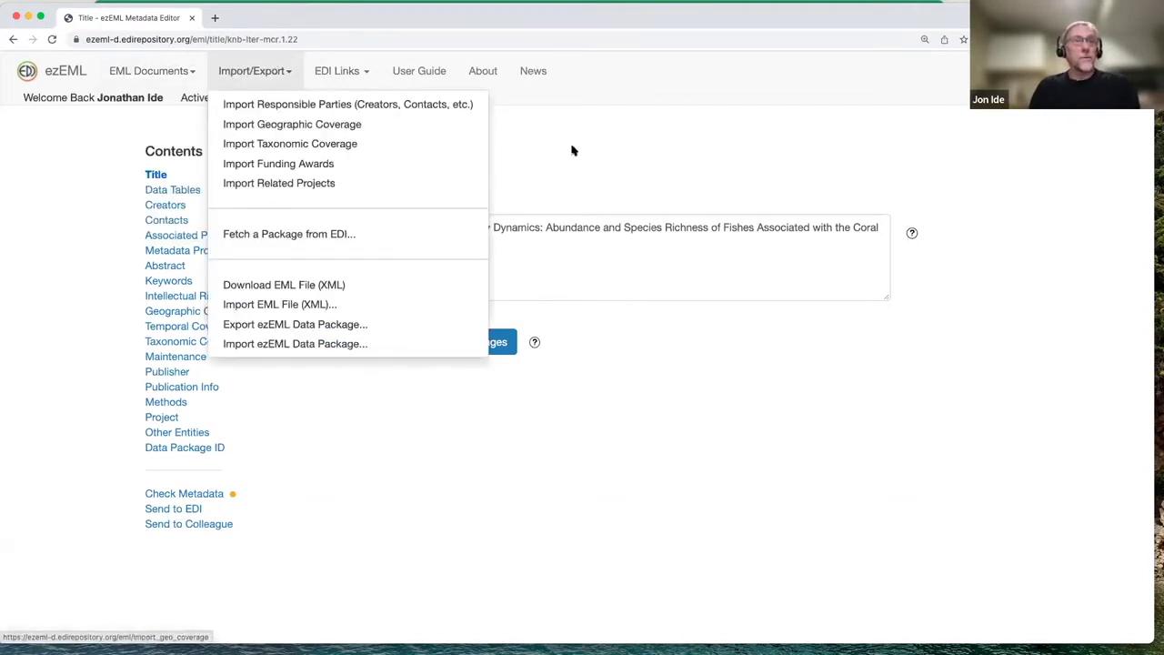
click(521, 123)
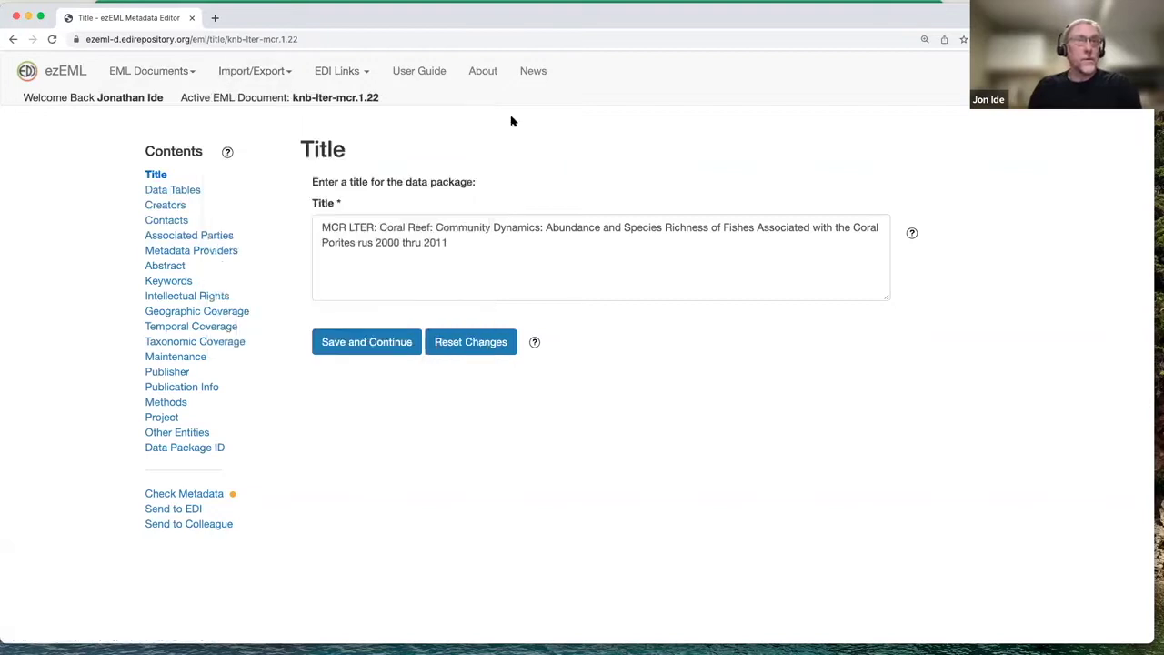
Look at the Uploading Data Tables chapter of the User Guide and close it.
click(427, 72)
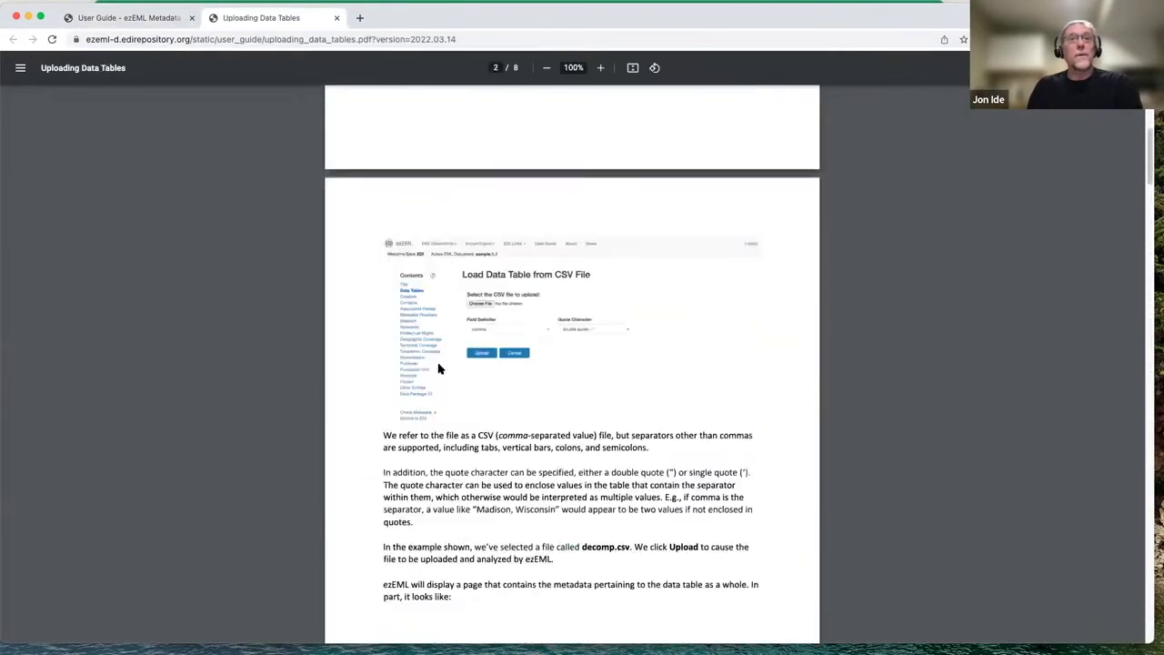
click(336, 17)
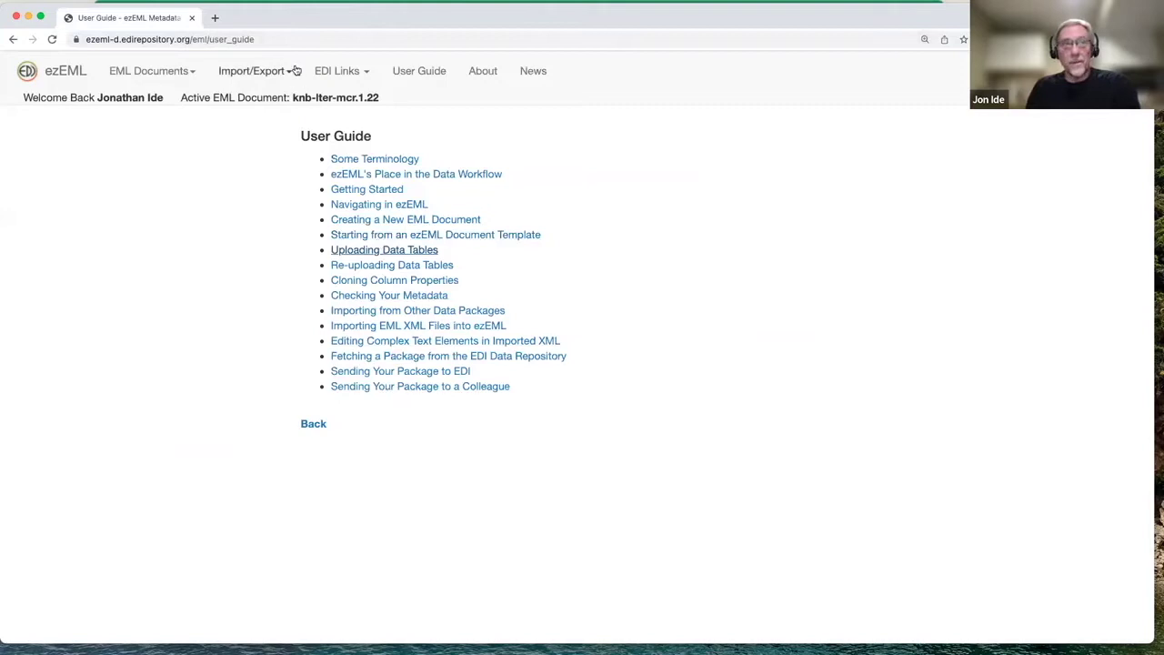
Read through the What's New release notes and return to the data package's Title page.
click(533, 72)
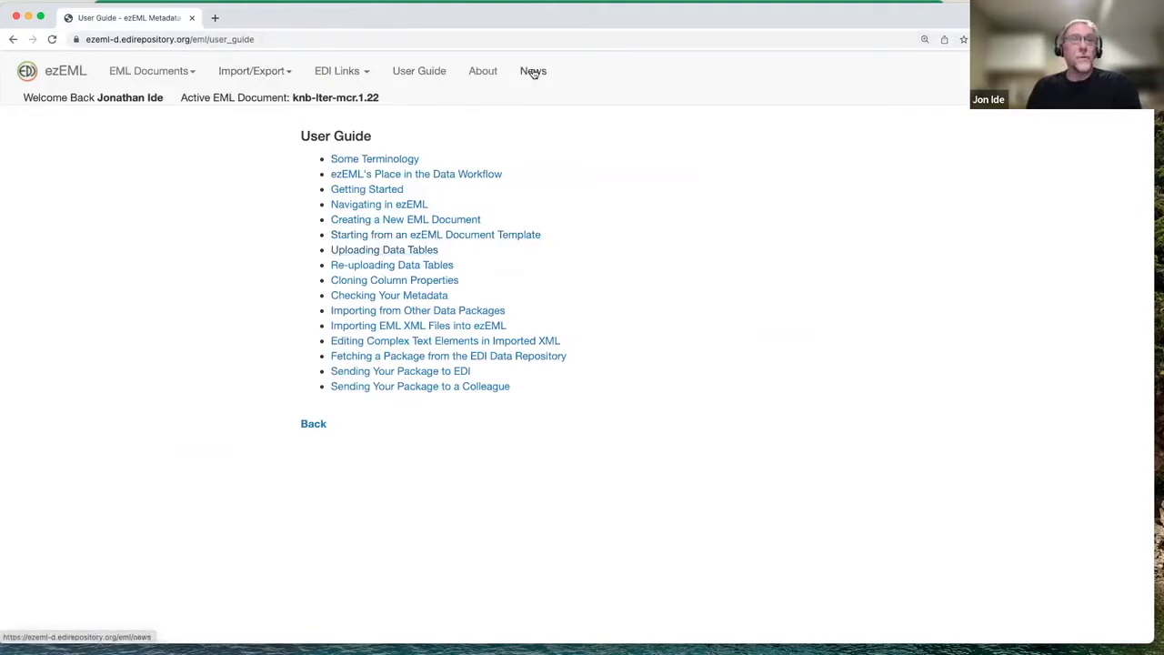
scroll(546, 258, down, 1)
scroll(546, 257, down, 15)
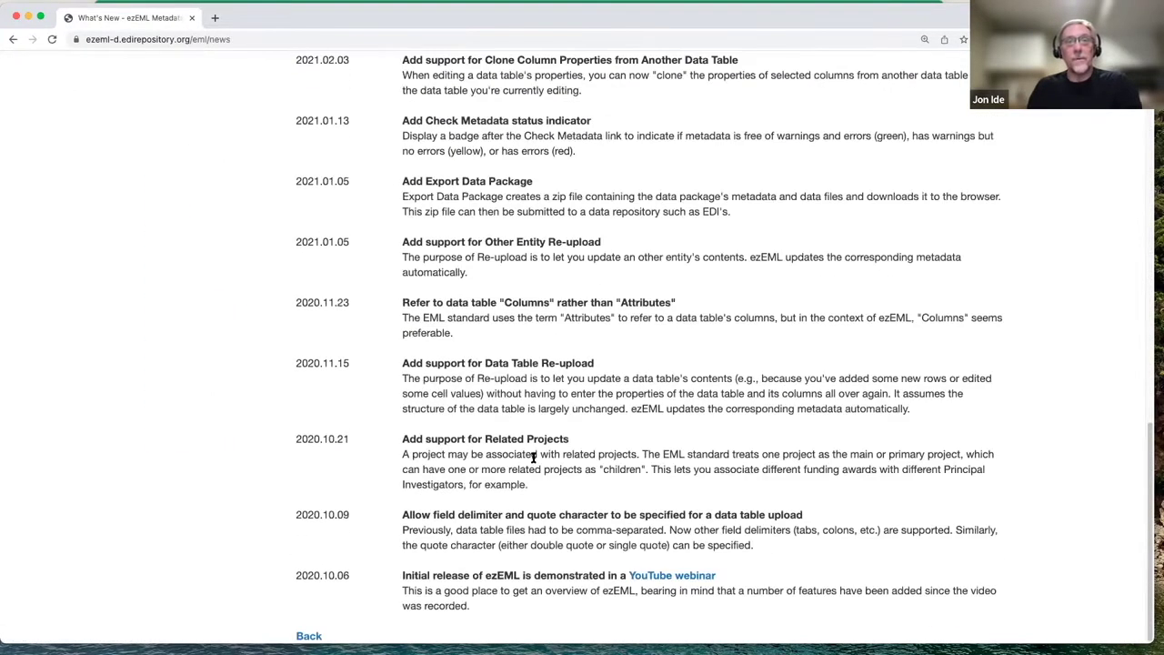
scroll(535, 457, up, 20)
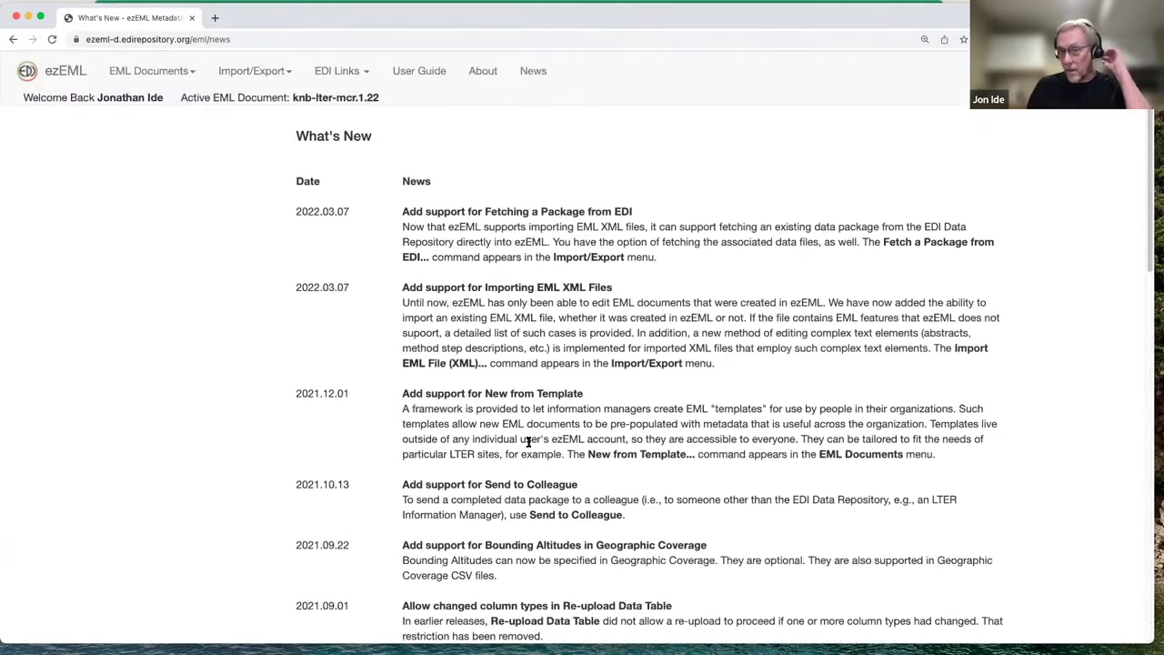
scroll(527, 441, down, 5)
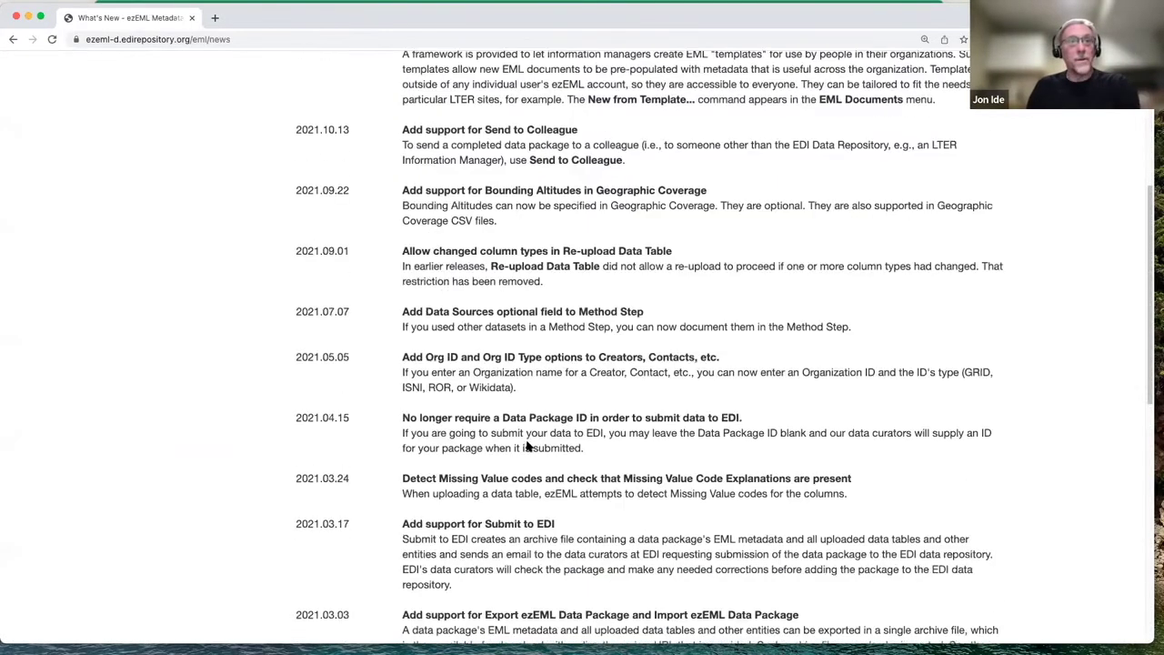
scroll(506, 417, up, 5)
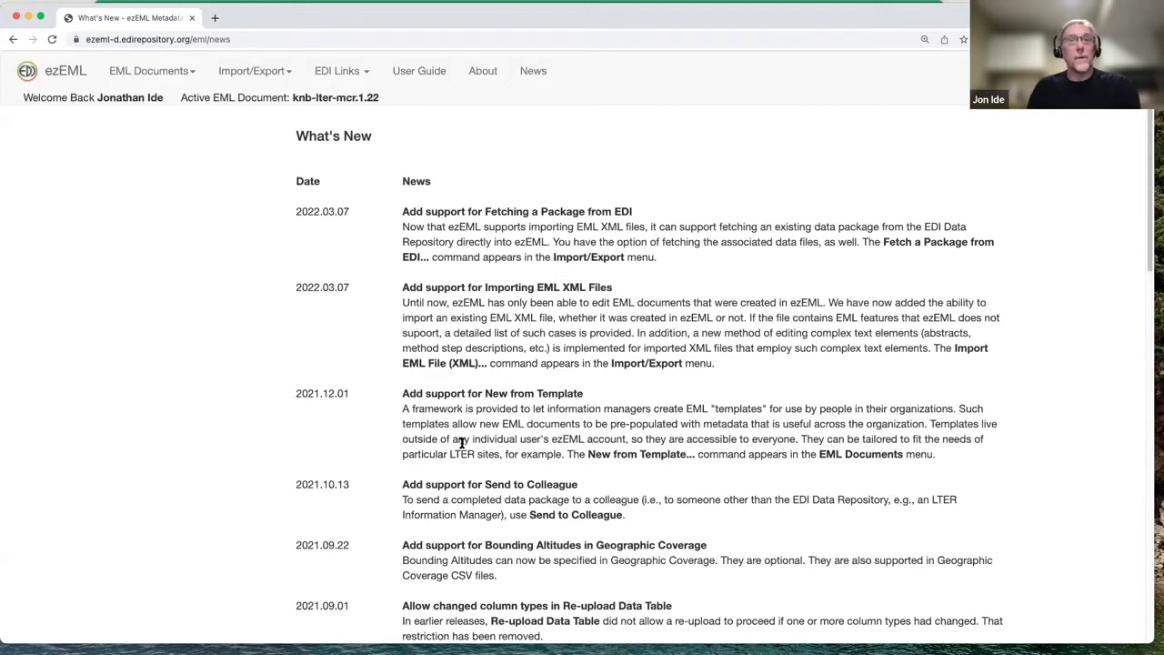
scroll(461, 443, down, 3)
scroll(455, 494, up, 3)
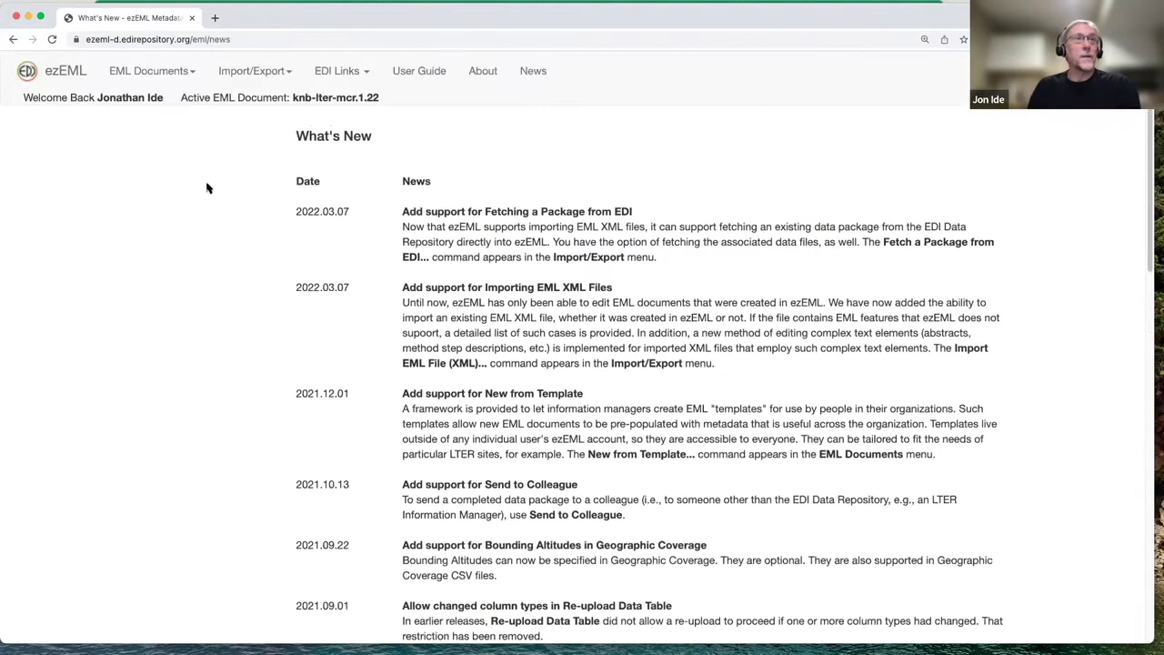
click(58, 71)
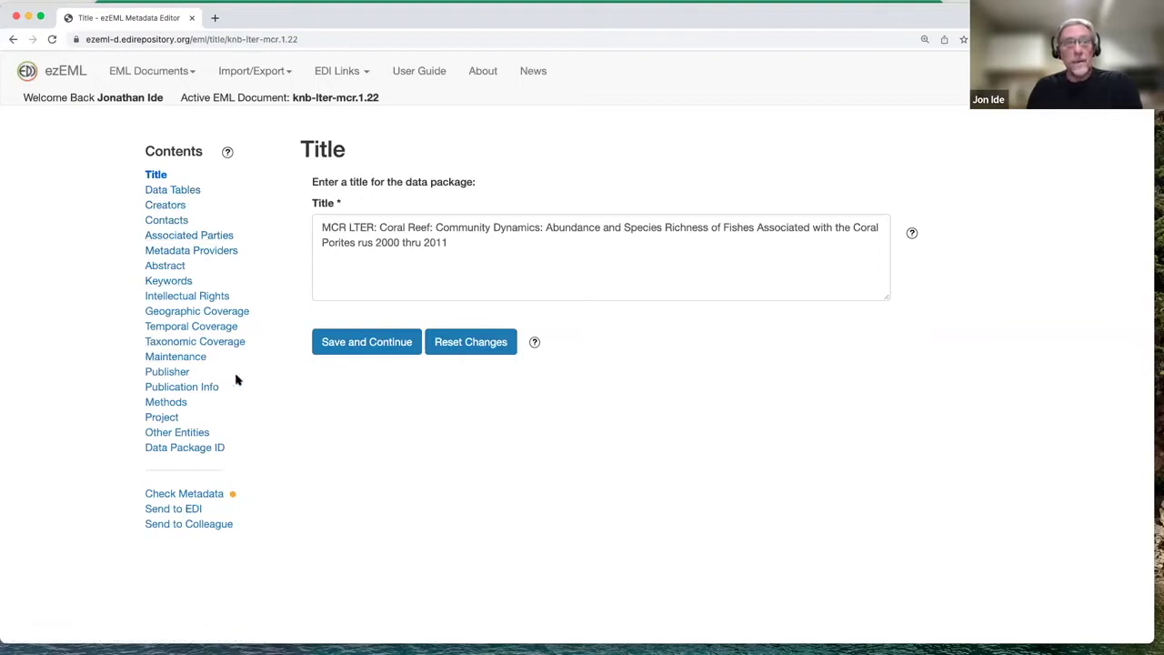
Visit several metadata sections, including Geographic Coverage and Data Tables, and return to the Title section.
click(175, 314)
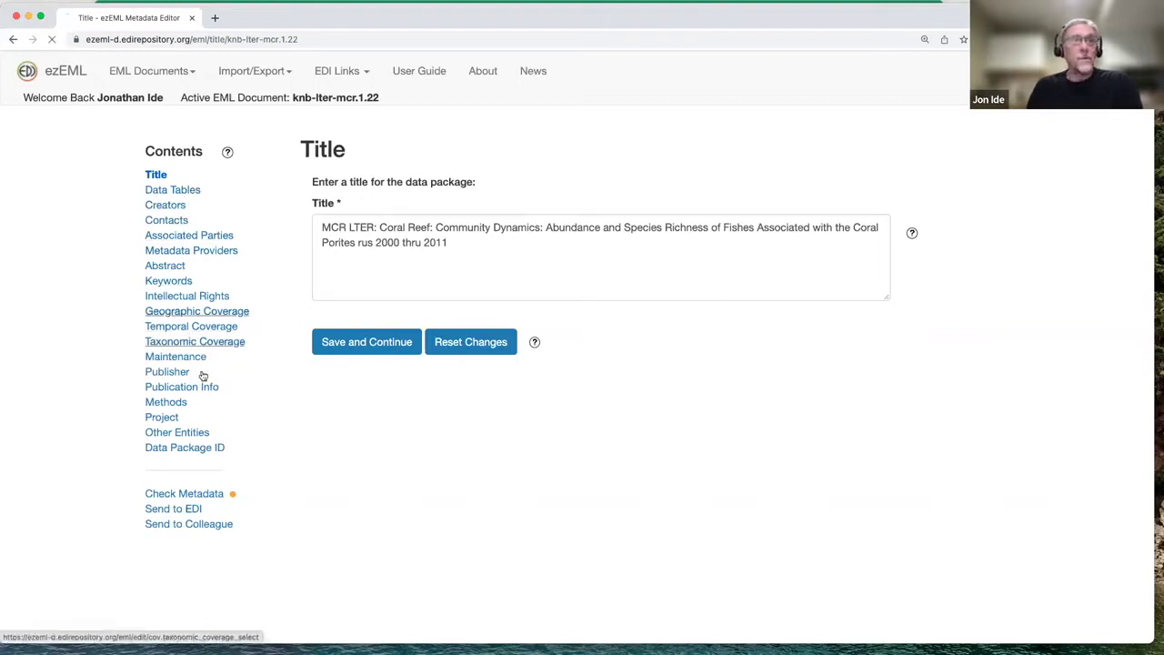
click(175, 193)
click(155, 175)
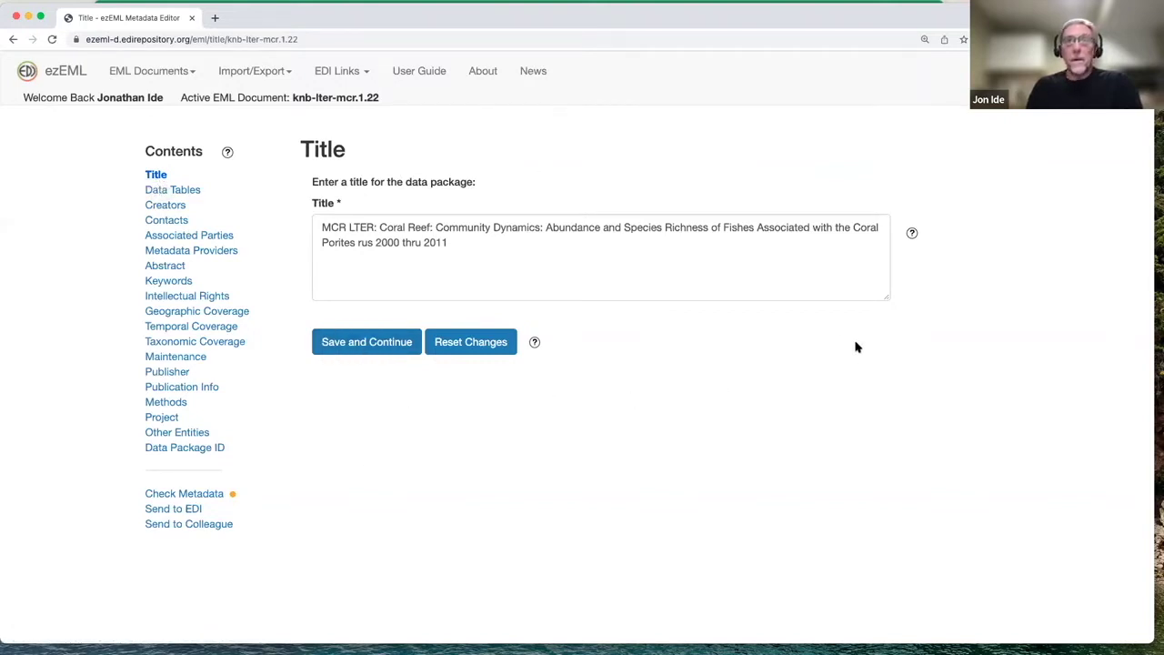
Read the help for the Title field and for navigating in ezEML, closing each one.
click(912, 233)
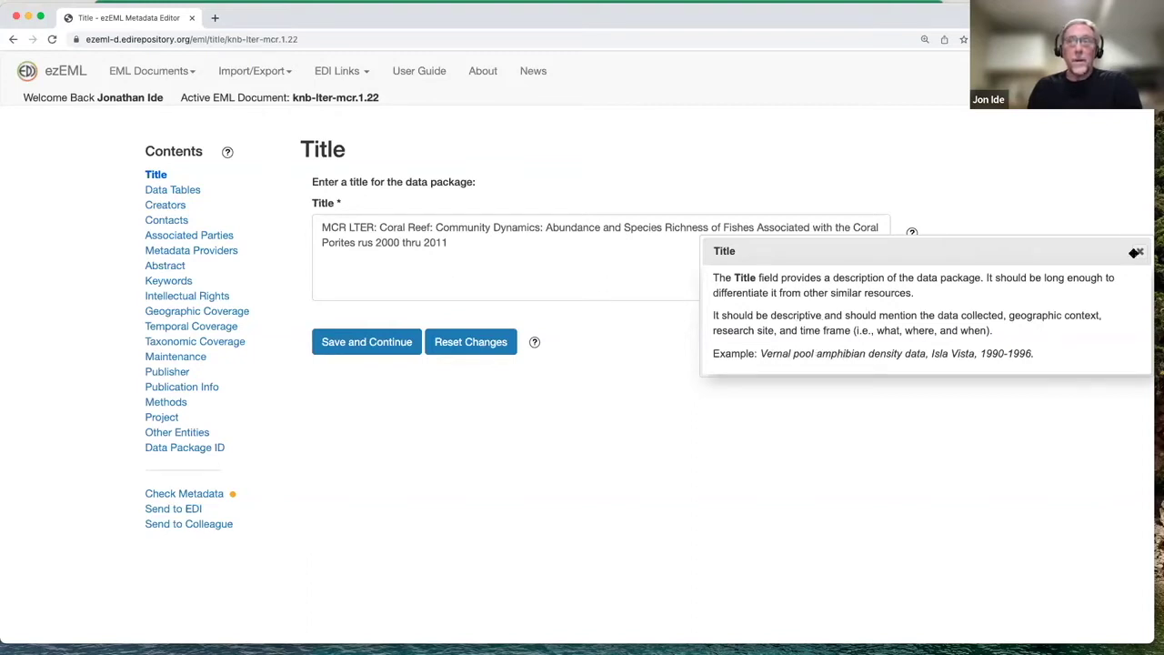
click(1139, 253)
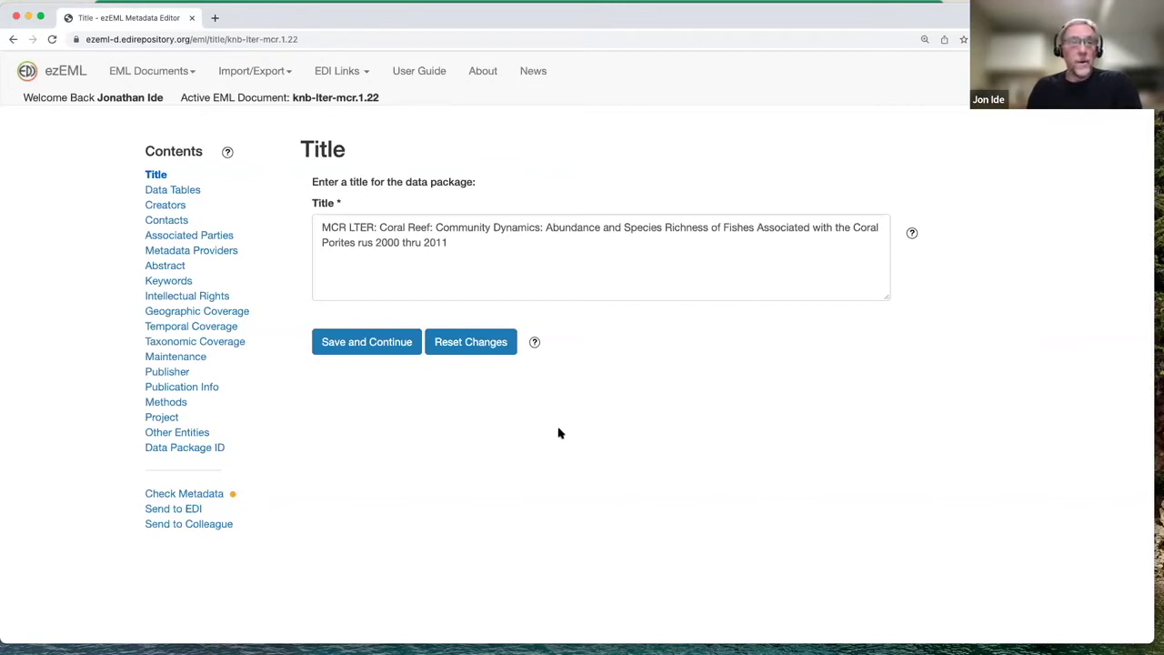
click(535, 342)
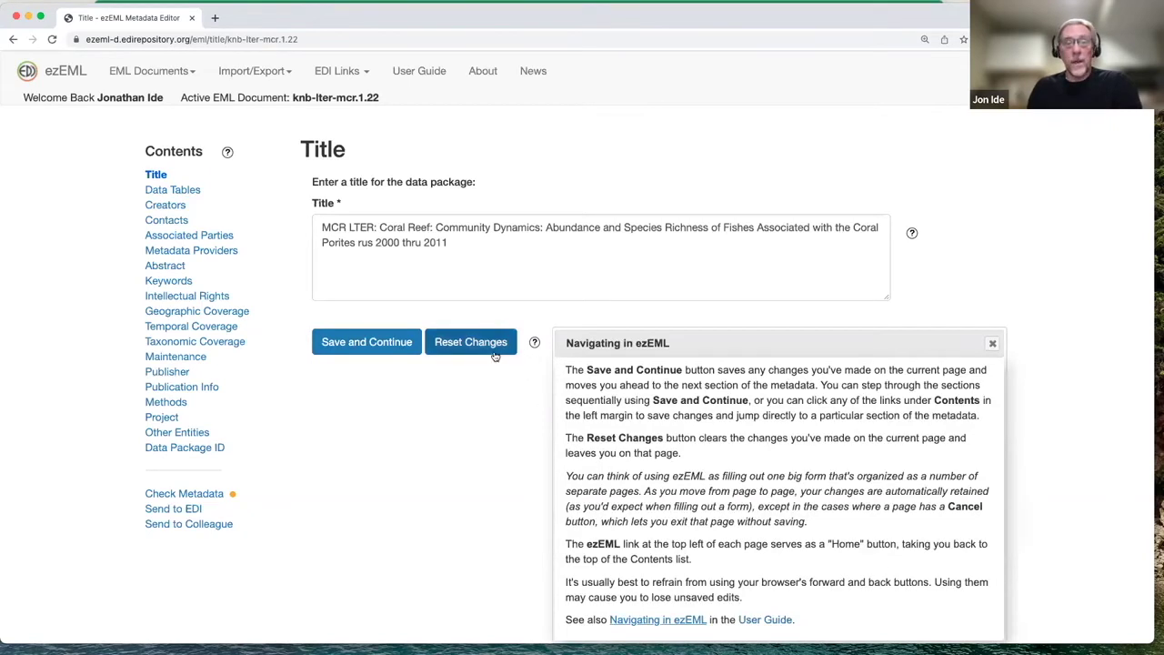
click(994, 345)
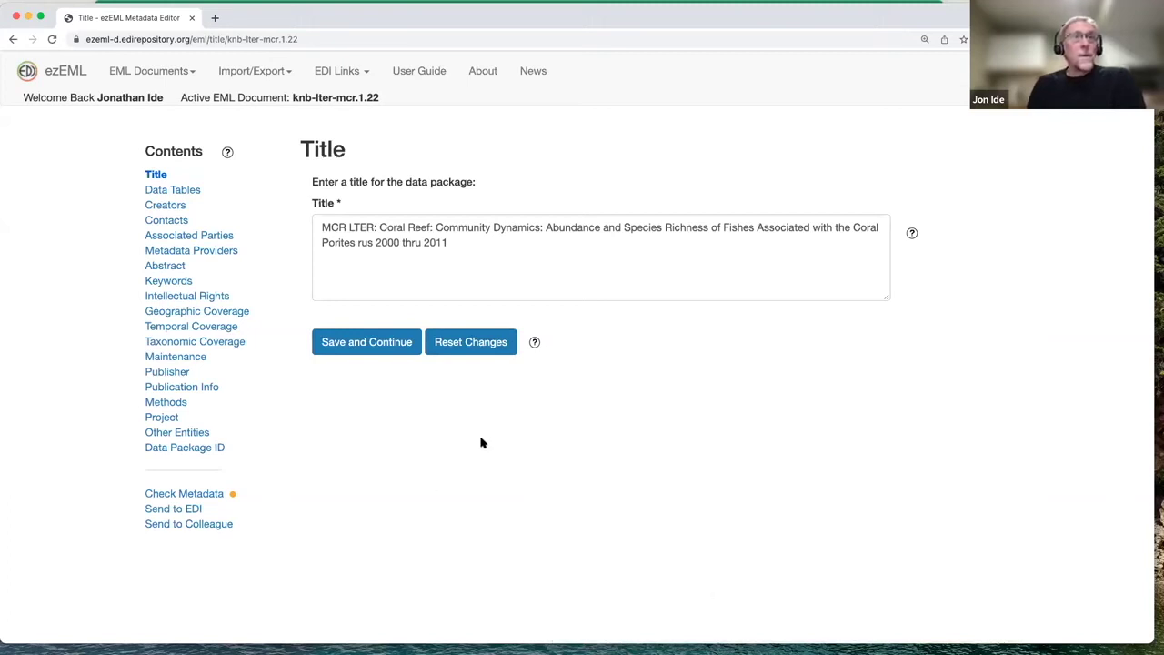
Append some placeholder text to the data package title, and save and continue to Data Tables.
click(489, 251)
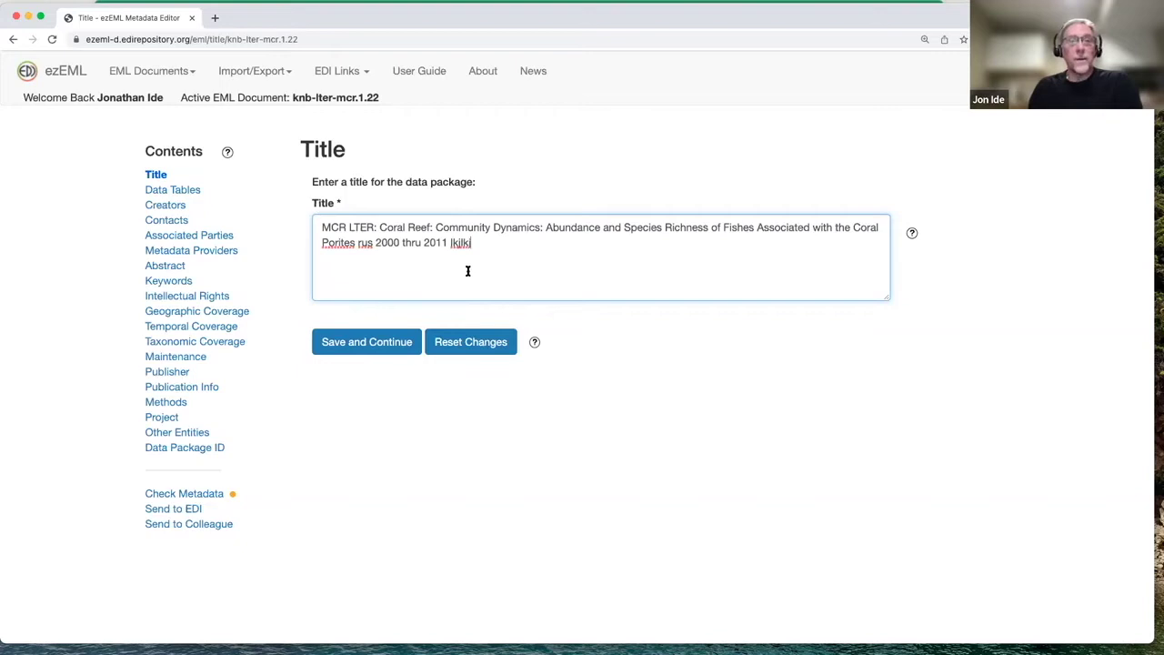
click(386, 342)
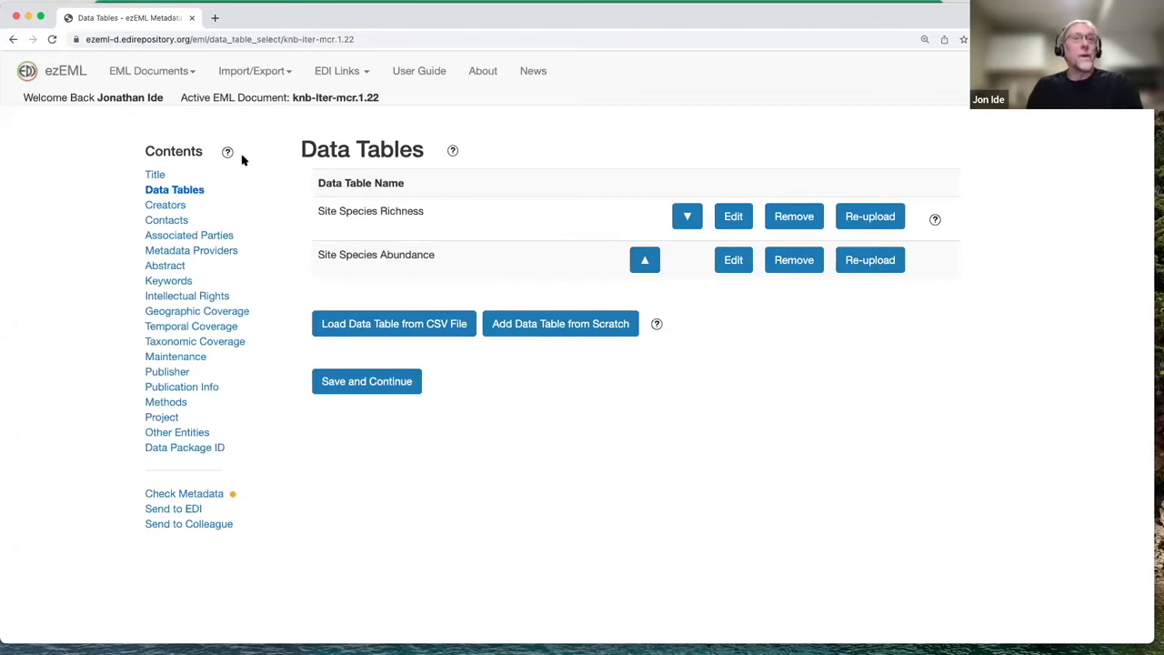
Open the EML document A_sample_data_package and go to its Data Tables section.
click(188, 72)
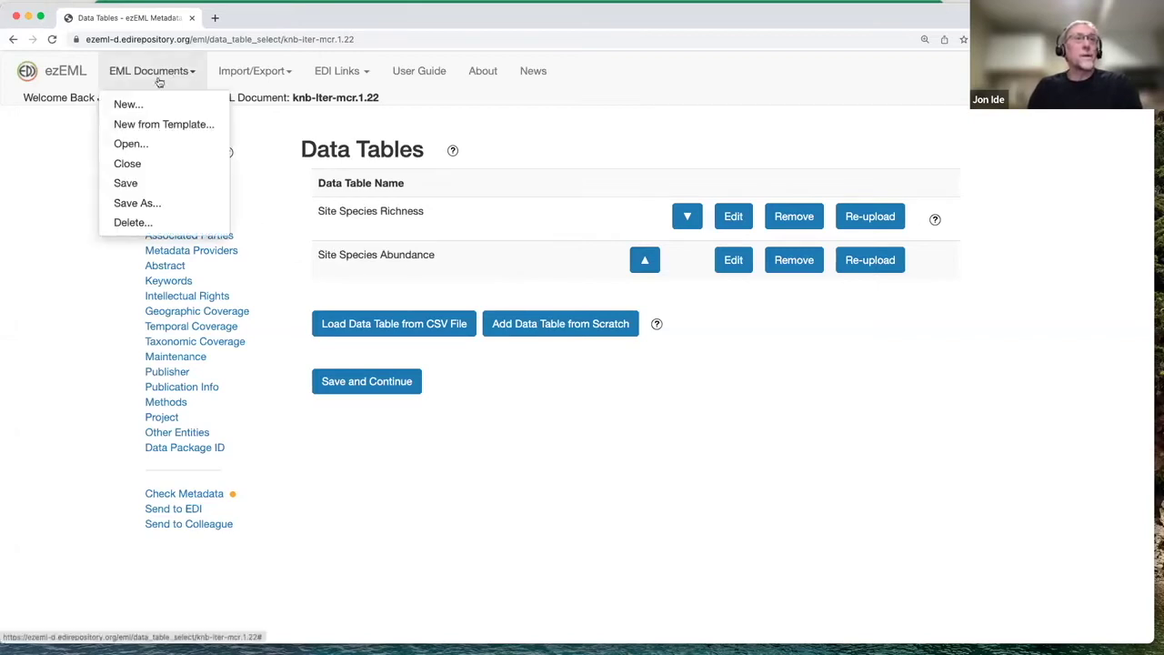
click(138, 144)
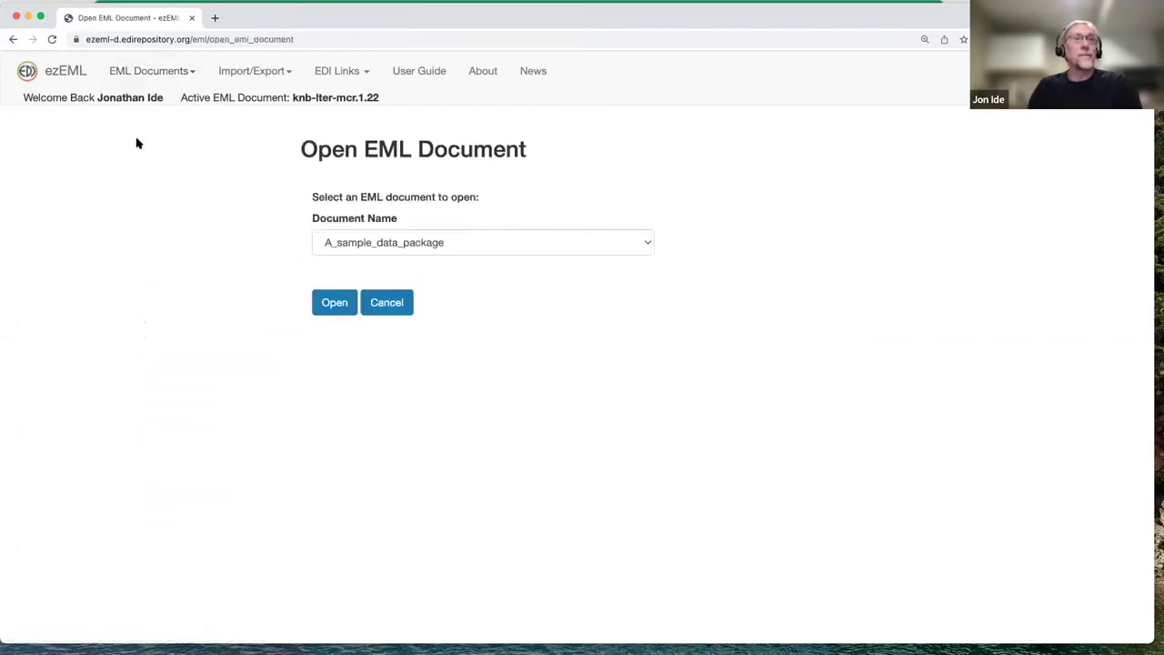
click(333, 303)
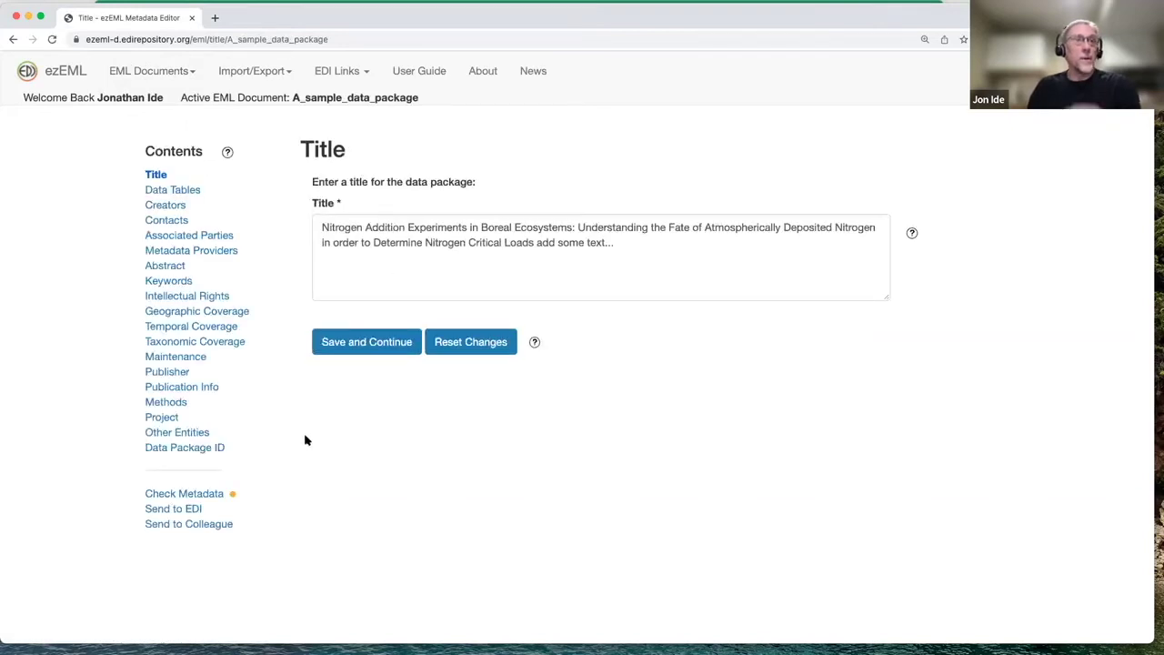
click(189, 190)
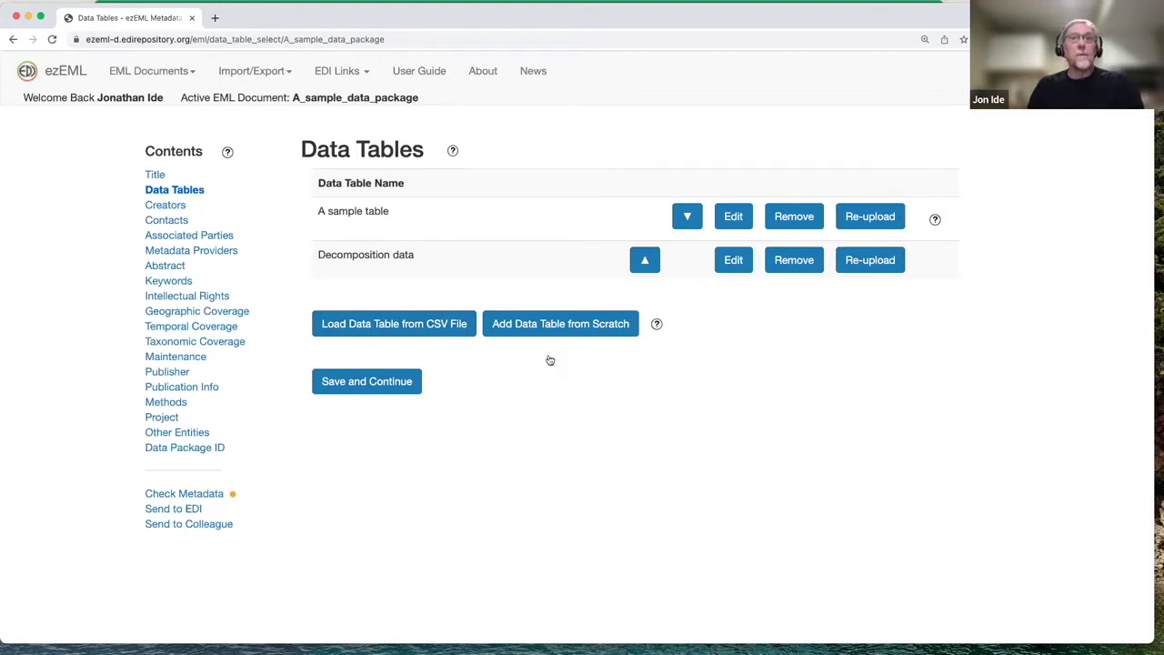
Move the table "A sample table" below "Decomposition data" and move it back up to its original place.
click(695, 218)
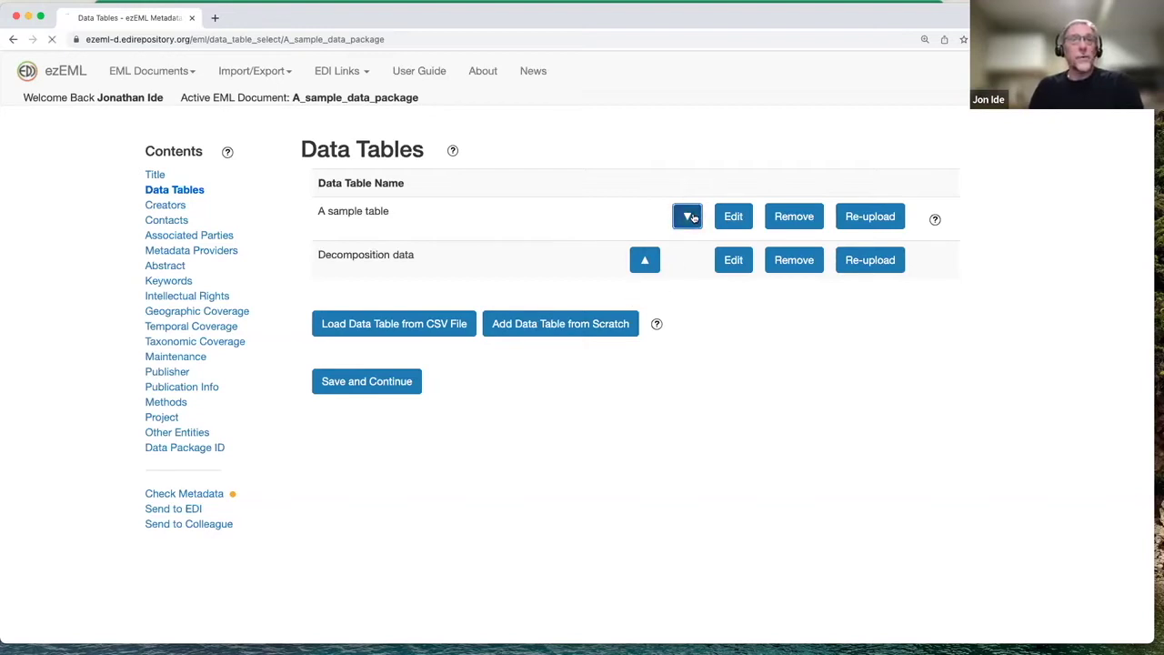
click(647, 261)
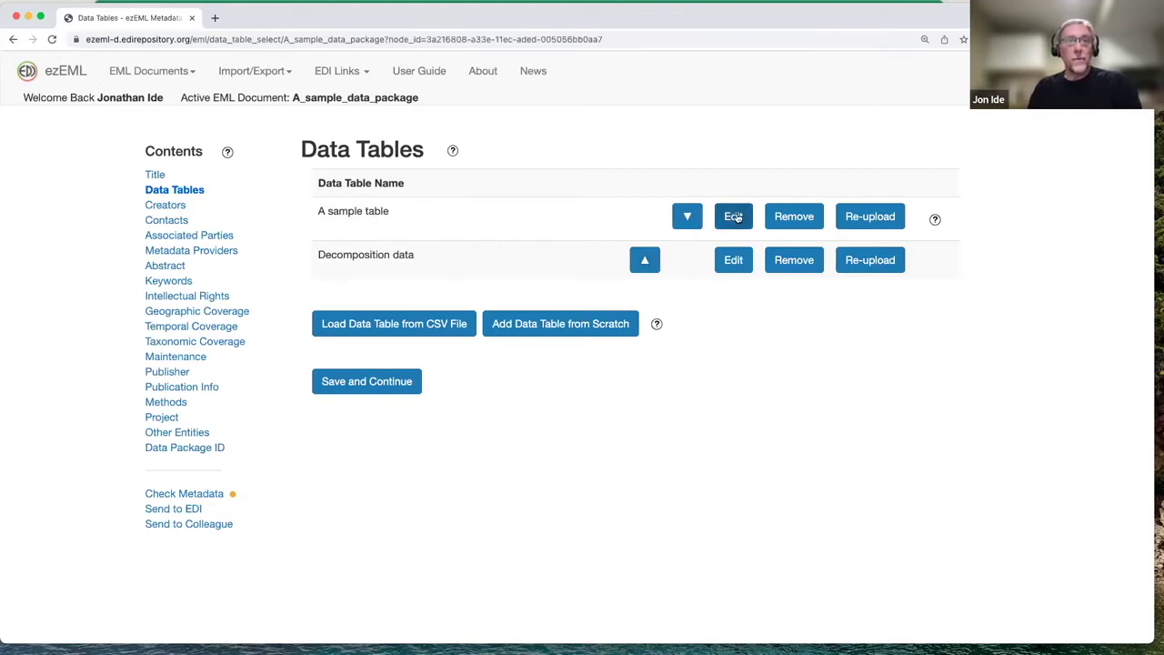
Examine the properties of the data table "A sample table" and leave without saving changes.
click(727, 217)
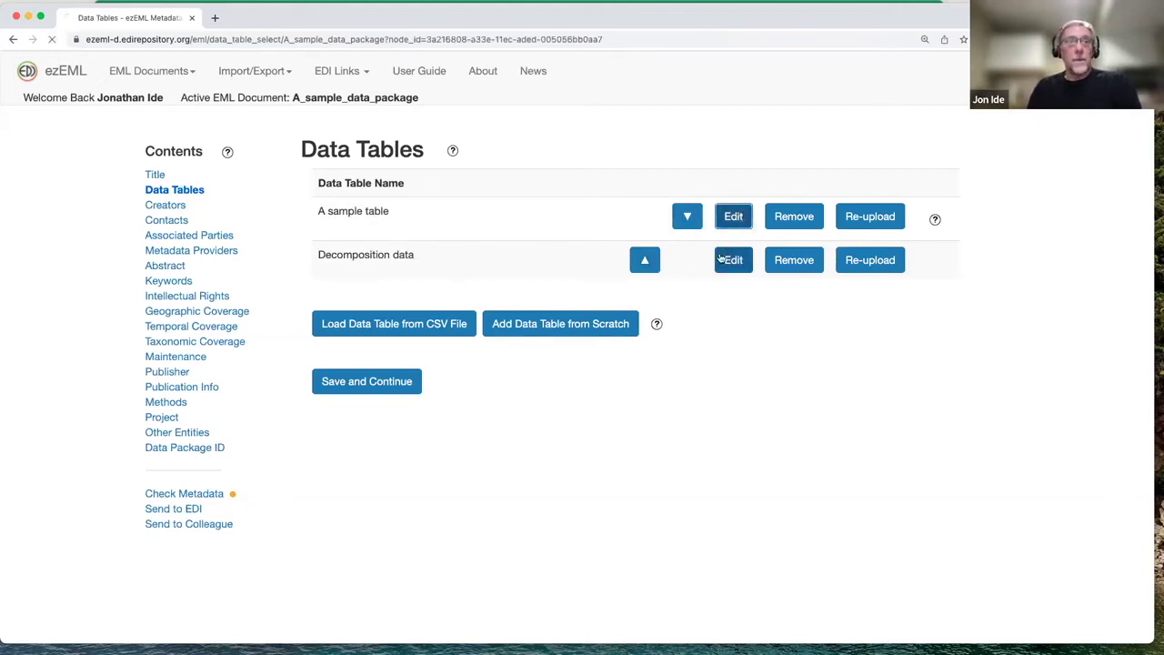
scroll(428, 509, down, 3)
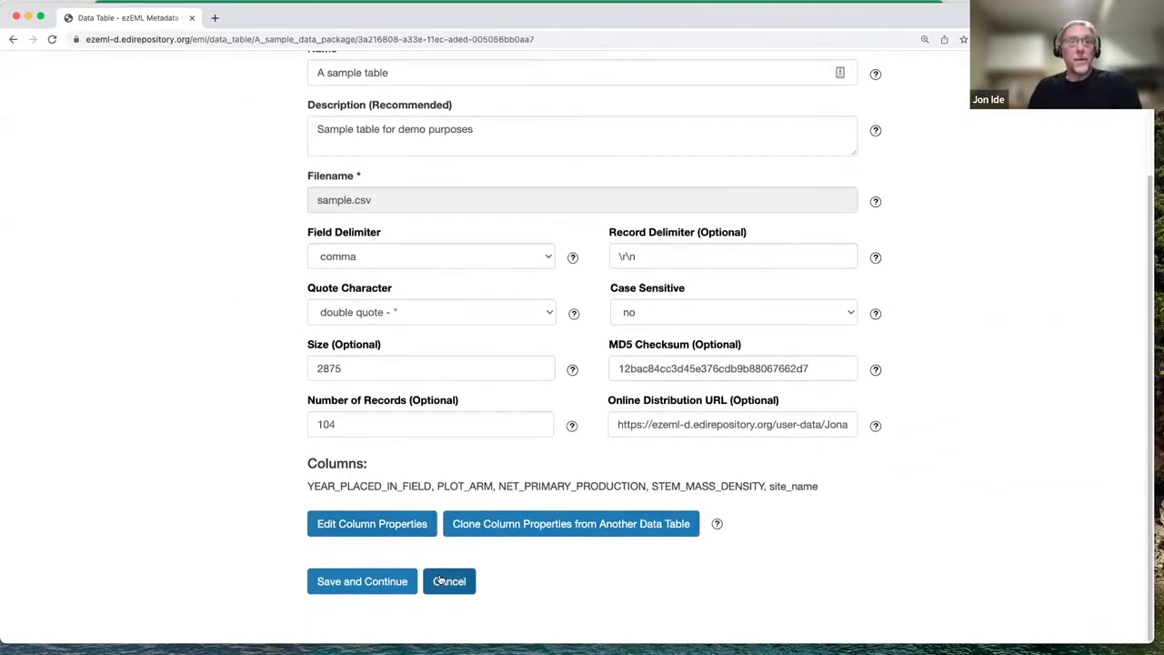
click(446, 587)
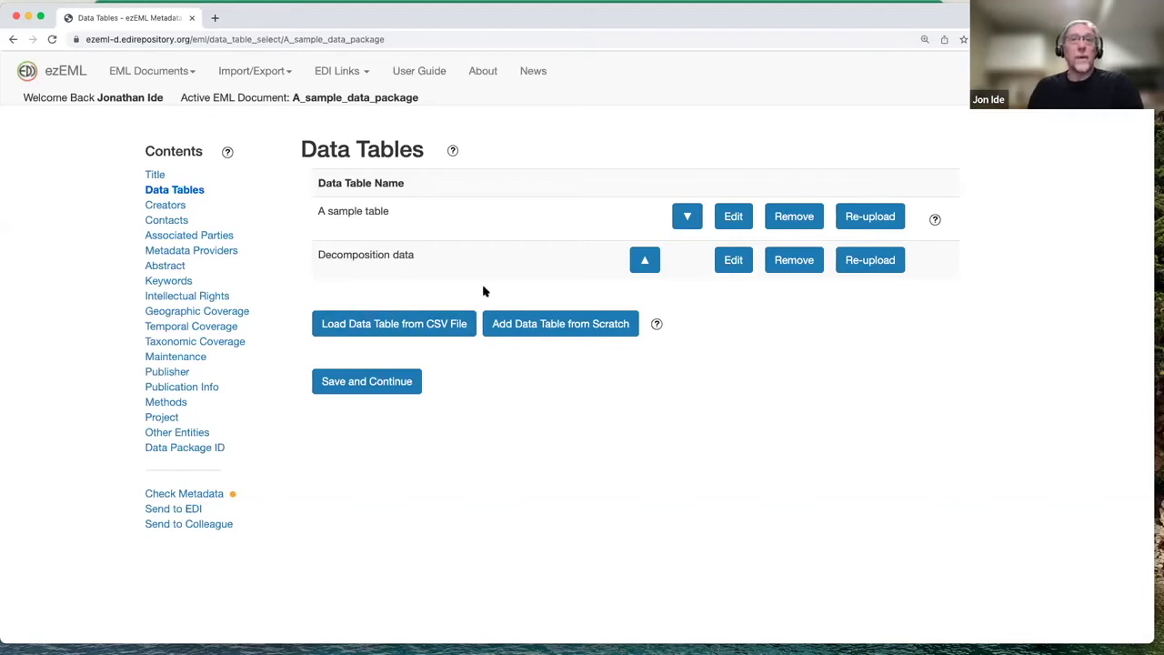
Review the properties of the data table "Decomposition data" and open its list of columns.
click(733, 261)
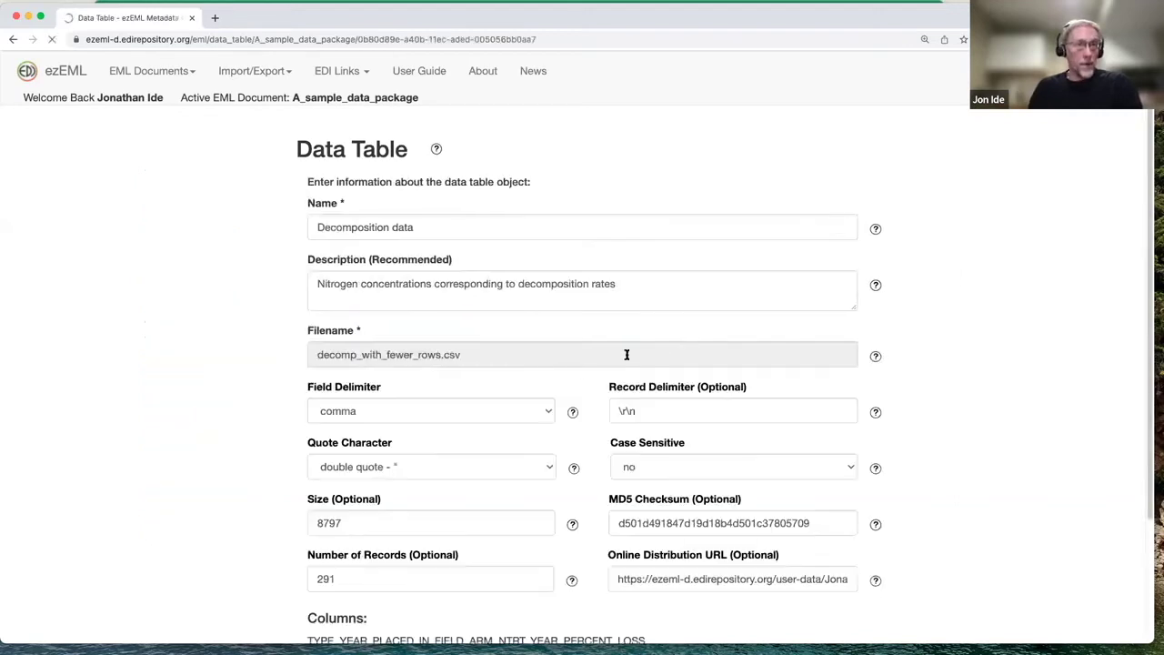
scroll(538, 424, down, 3)
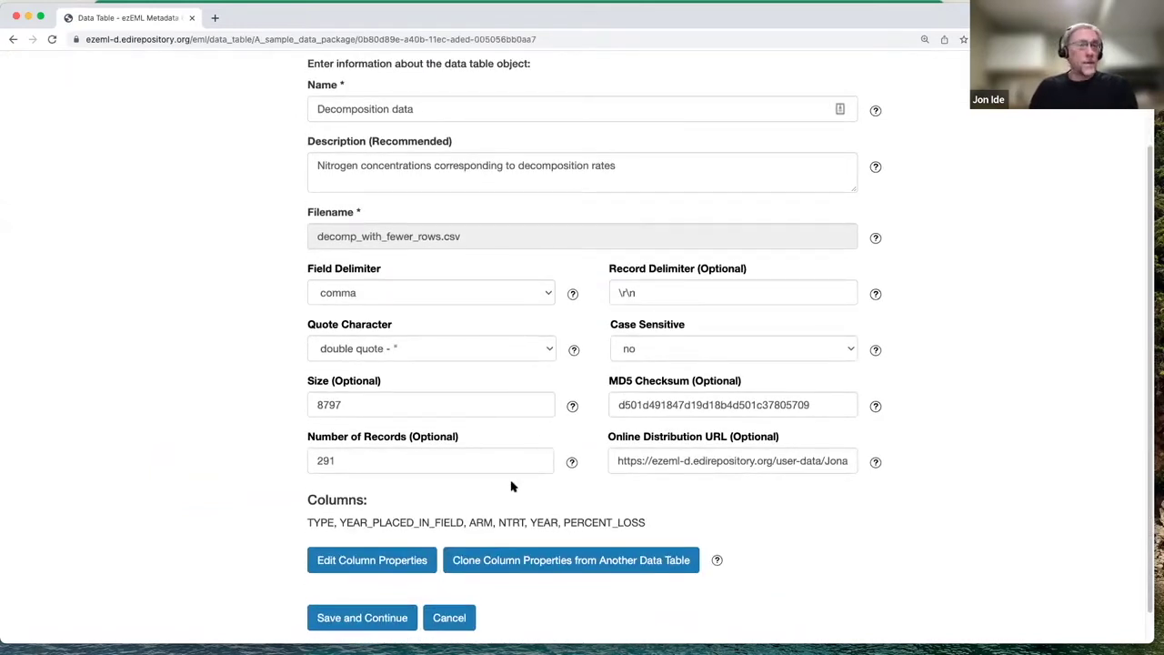
scroll(511, 486, up, 2)
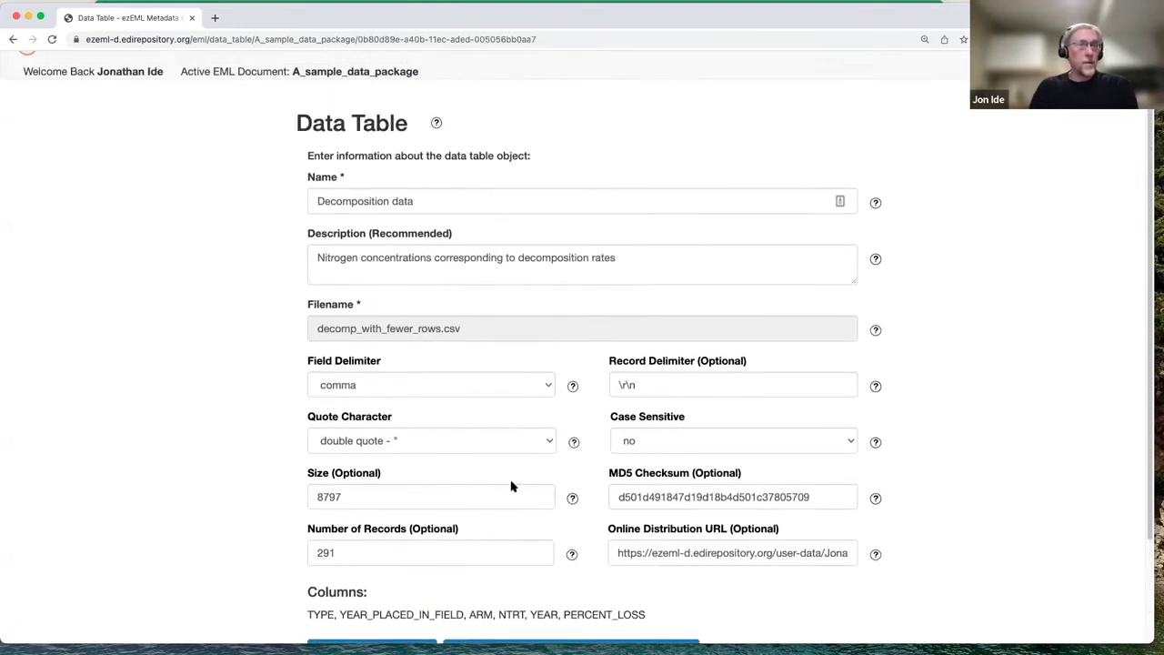
scroll(511, 483, down, 2)
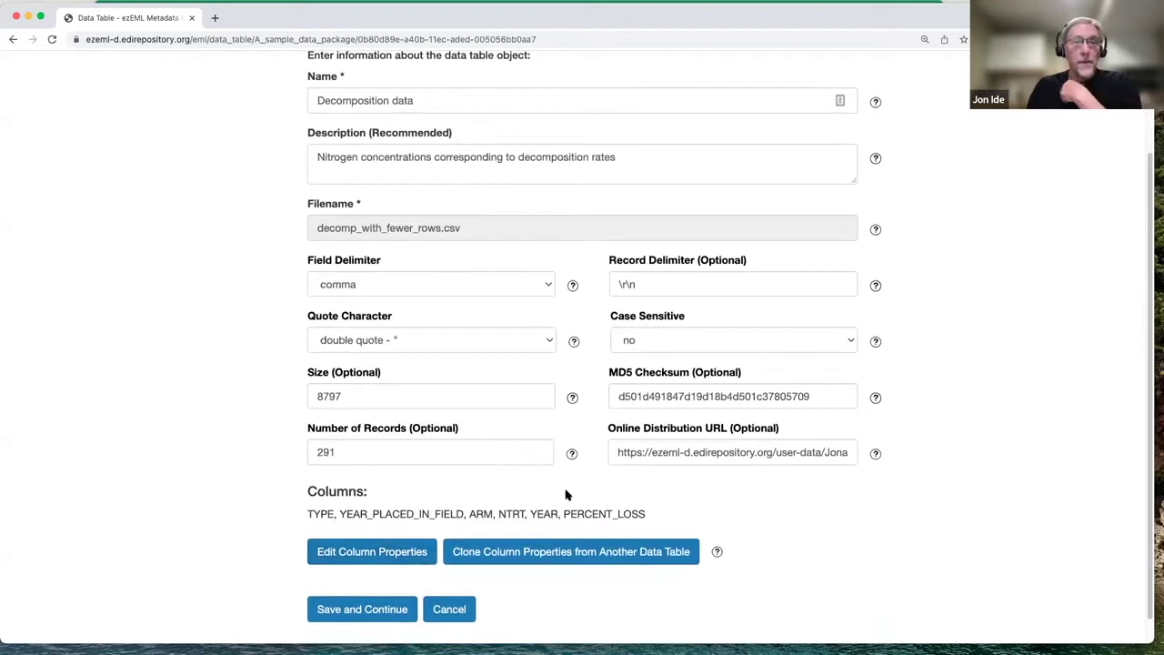
click(394, 553)
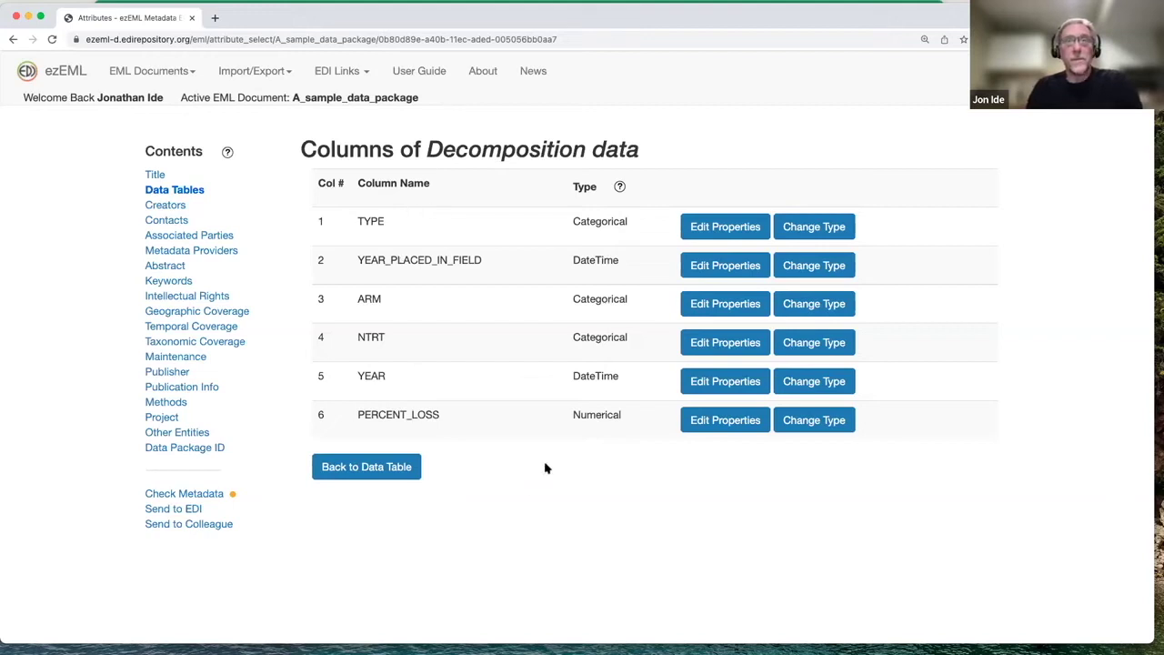
Examine the TYPE column's properties and its code definitions, and leave the column without saving changes.
click(714, 223)
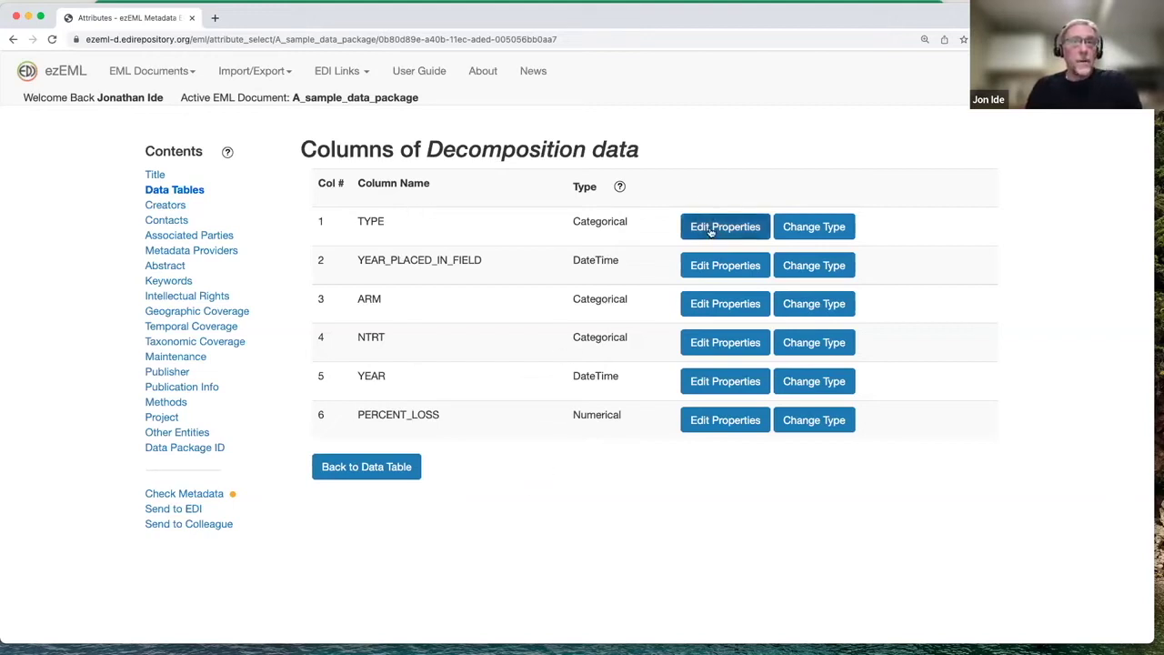
scroll(679, 288, down, 1)
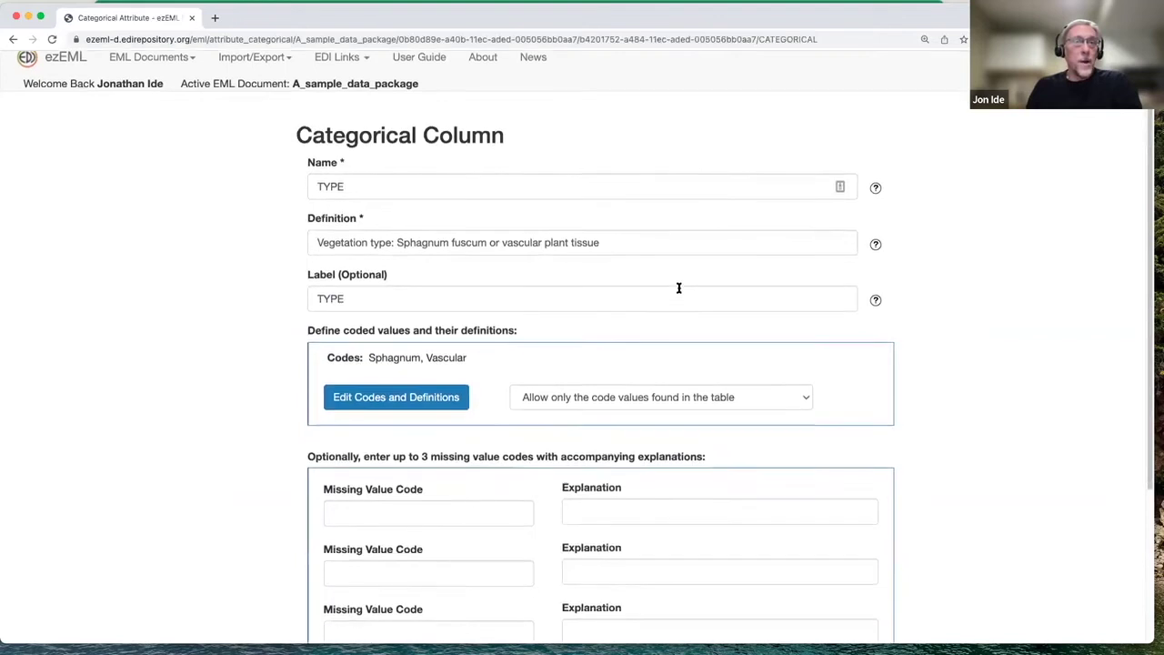
scroll(678, 288, down, 2)
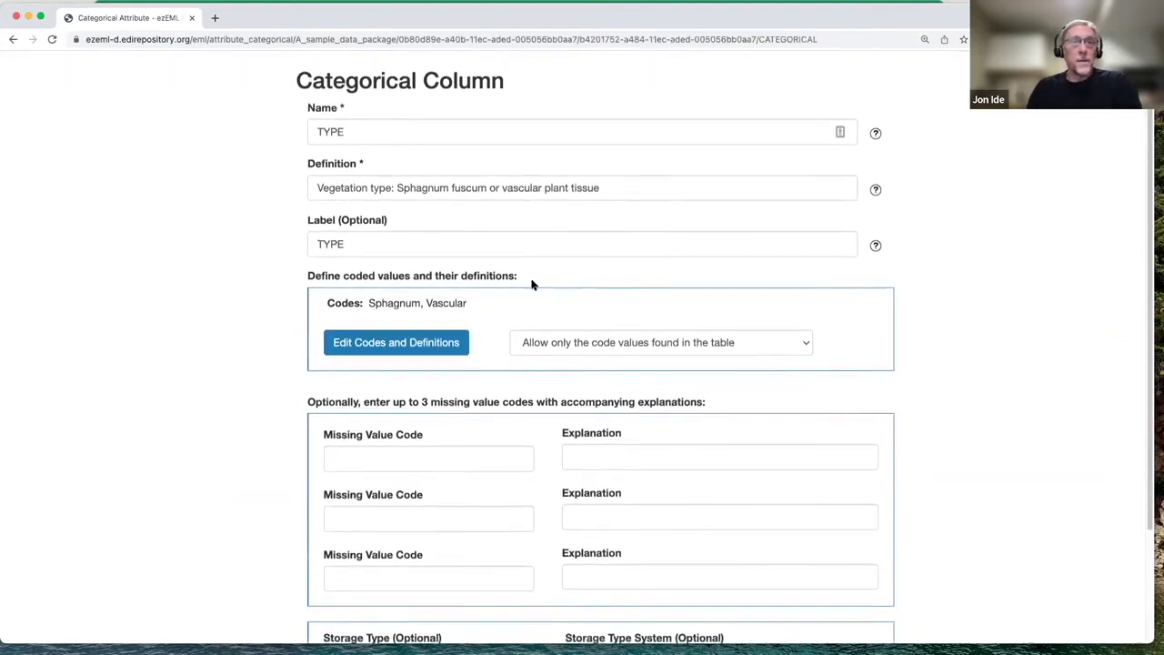
scroll(530, 282, down, 4)
scroll(530, 345, up, 1)
click(371, 212)
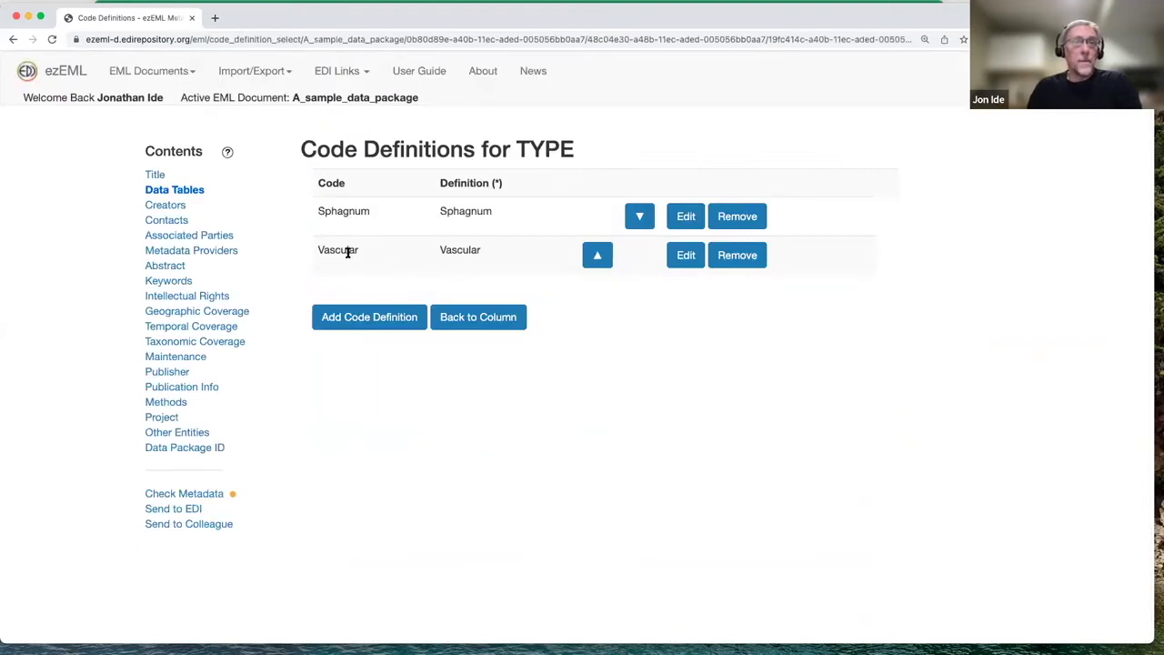
click(477, 320)
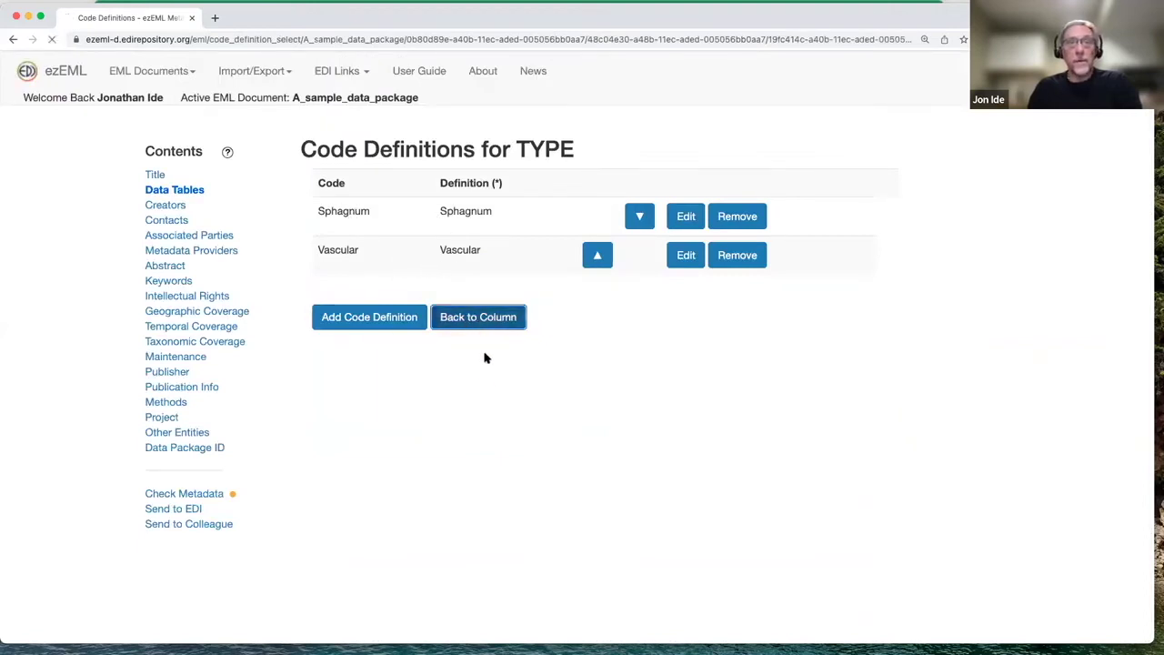
scroll(458, 546, down, 5)
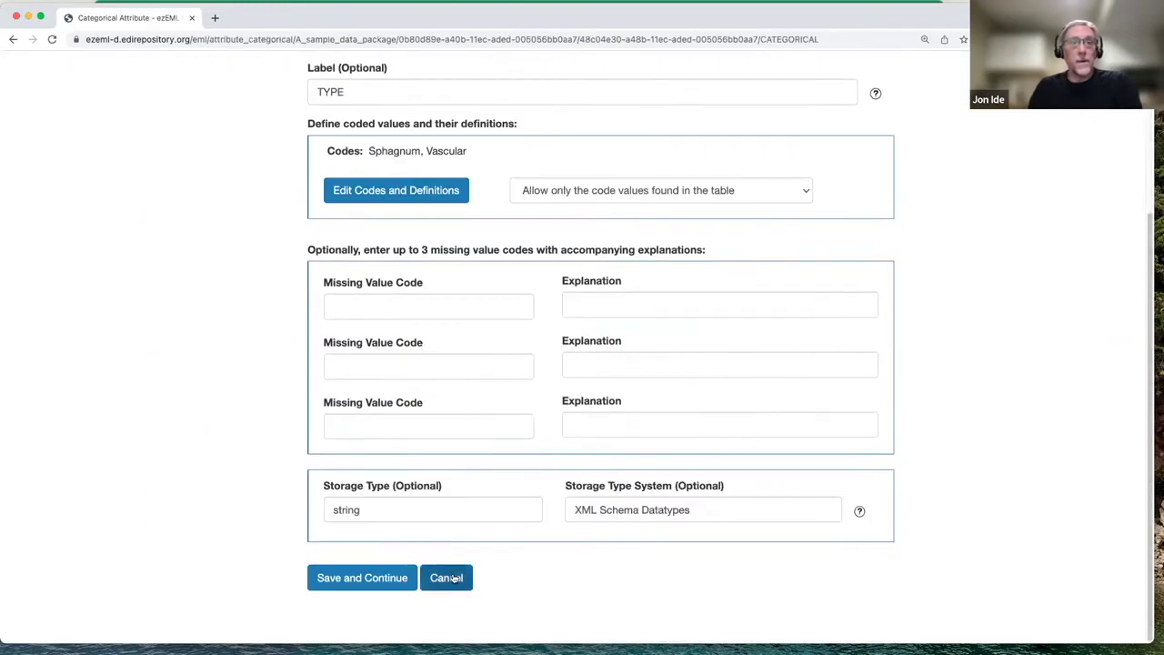
click(455, 579)
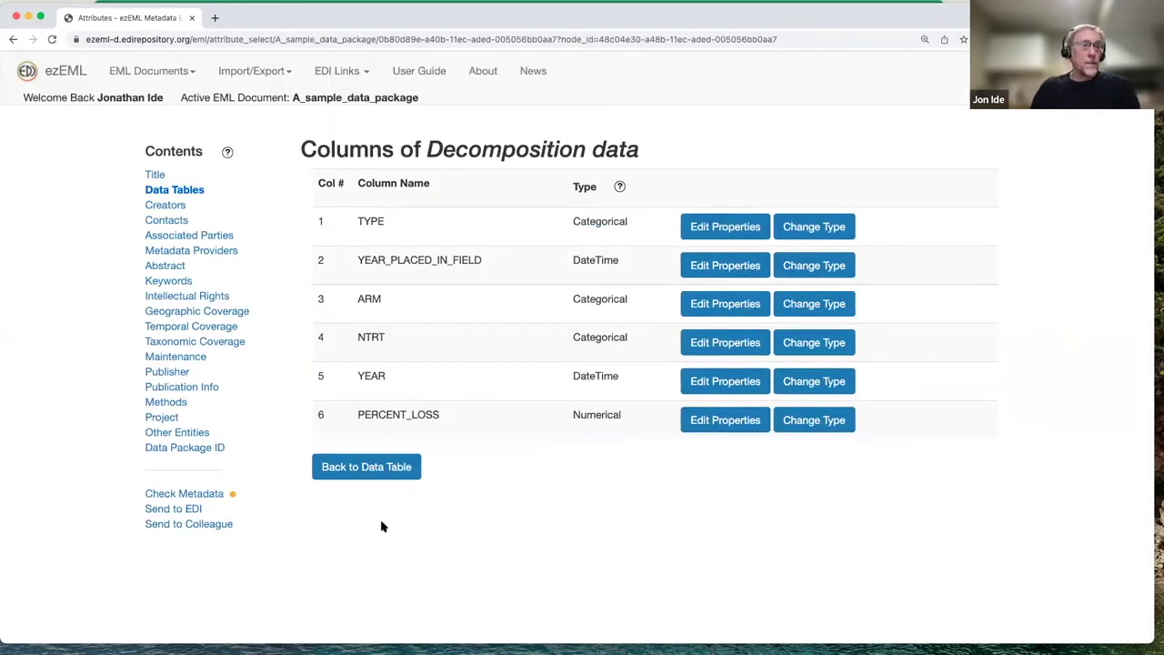
Return to the "Decomposition data" table's properties, examine its file details and column list, and leave without saving.
click(368, 469)
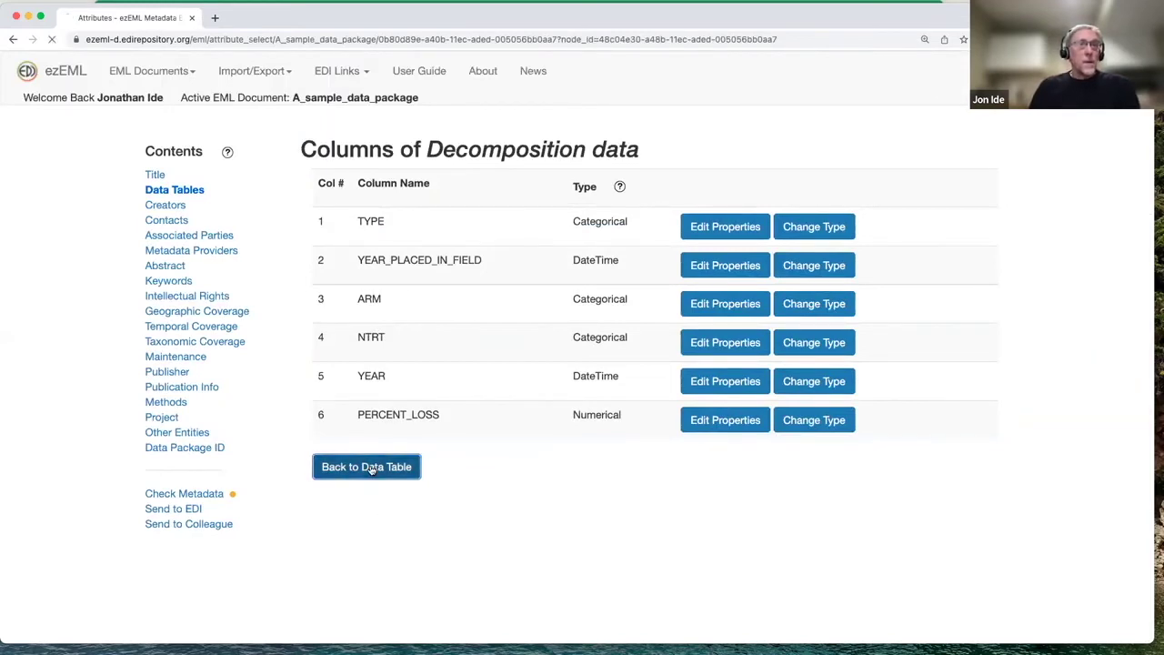
scroll(447, 459, down, 3)
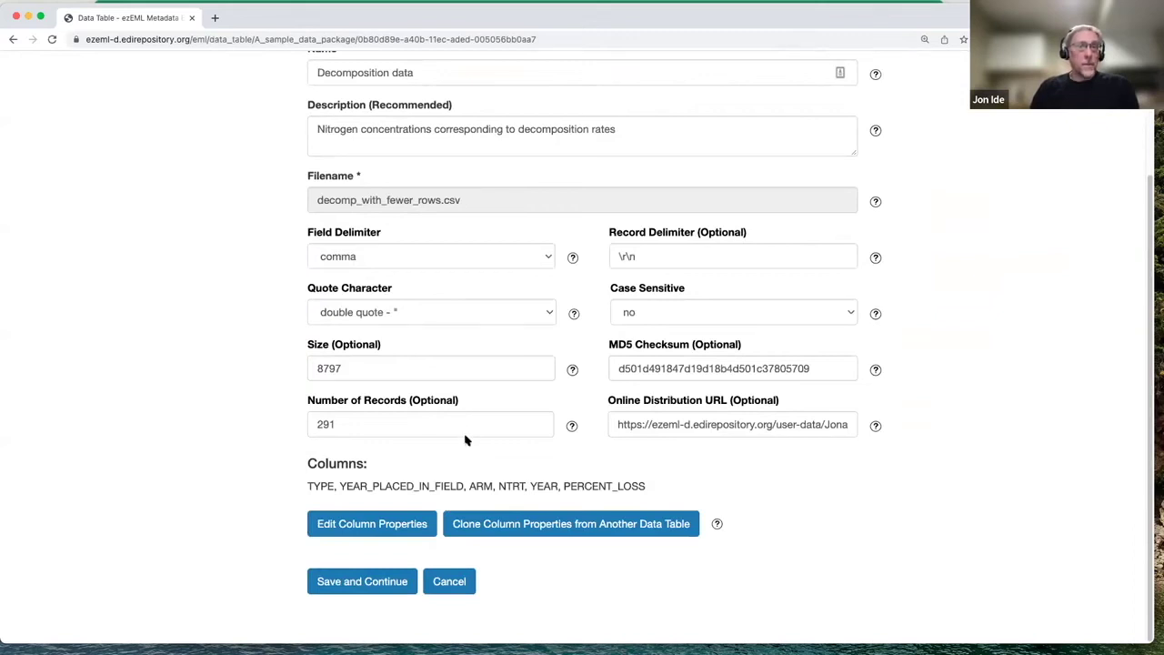
scroll(465, 441, up, 2)
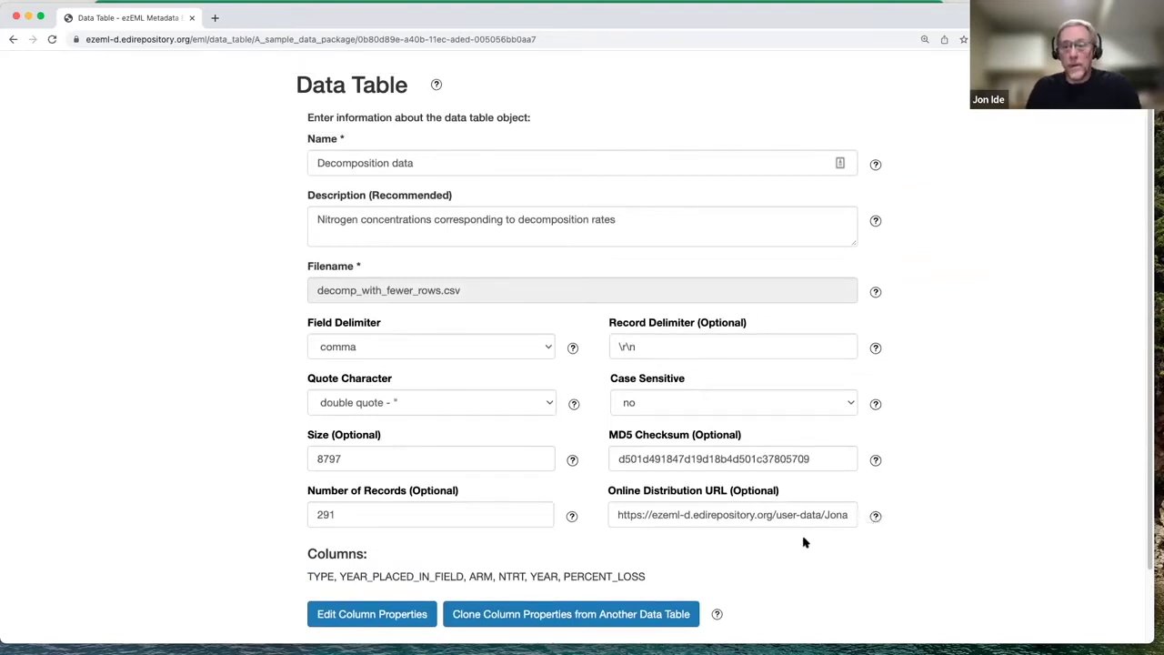
scroll(804, 542, down, 1)
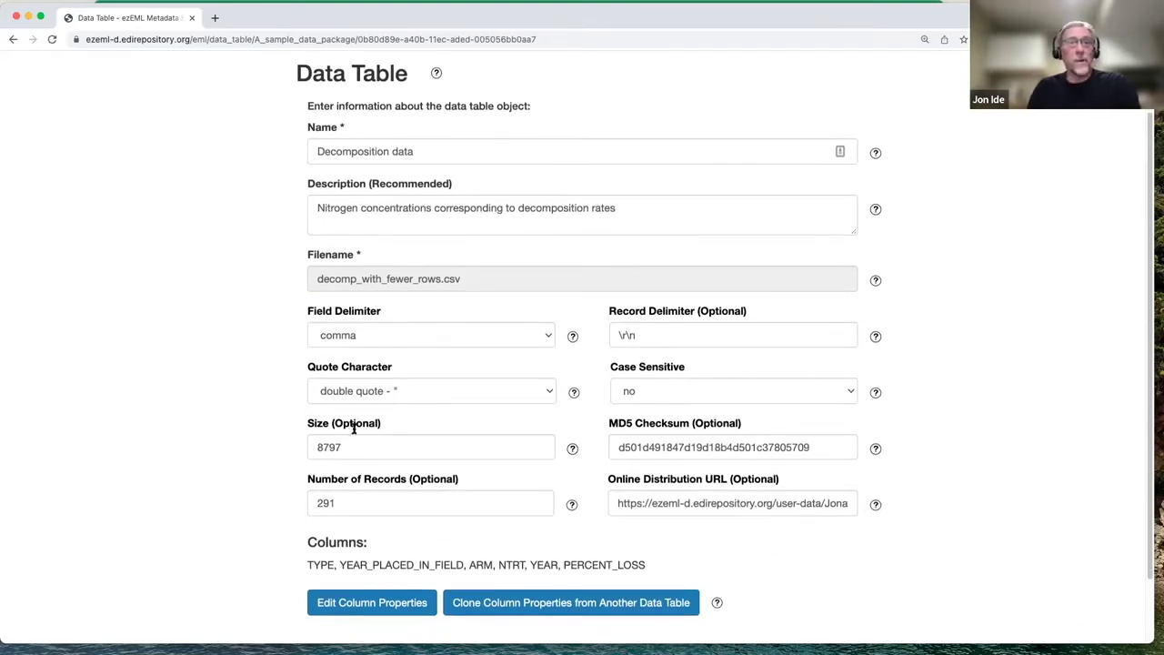
scroll(835, 486, down, 2)
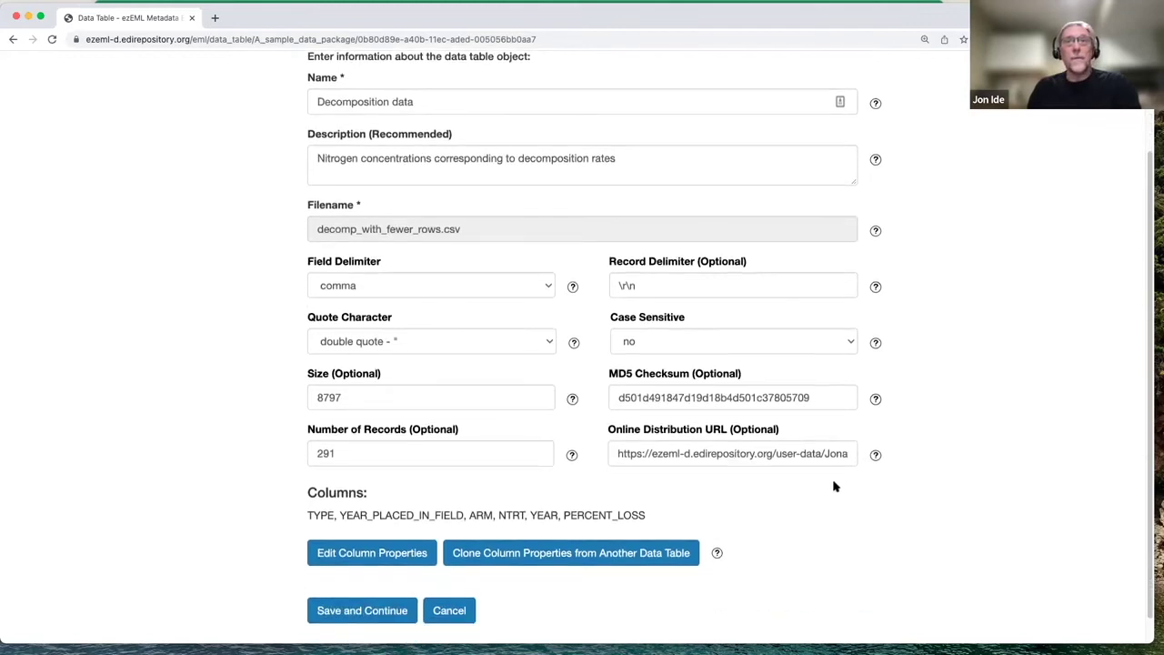
scroll(808, 483, down, 1)
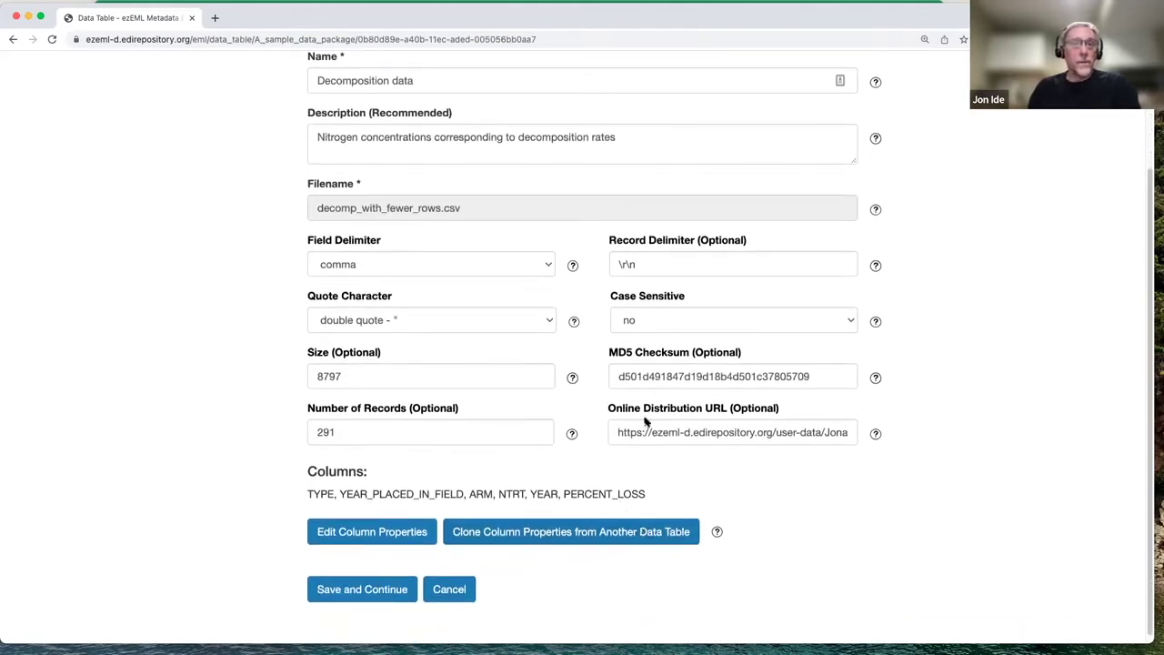
scroll(482, 460, up, 3)
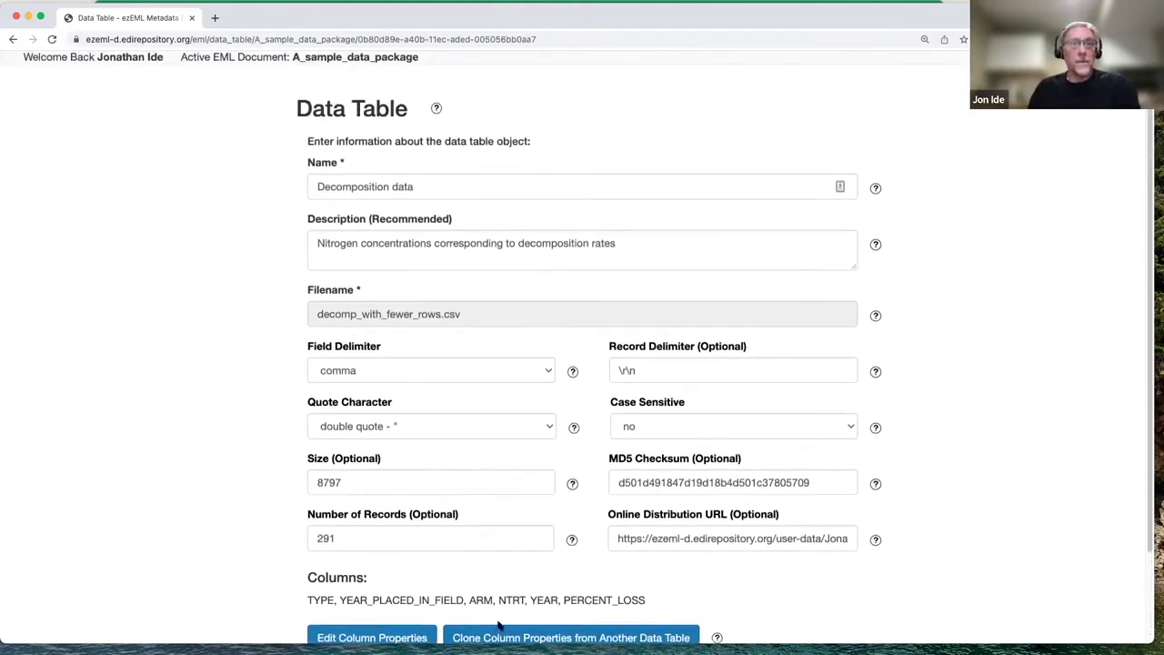
scroll(546, 637, down, 3)
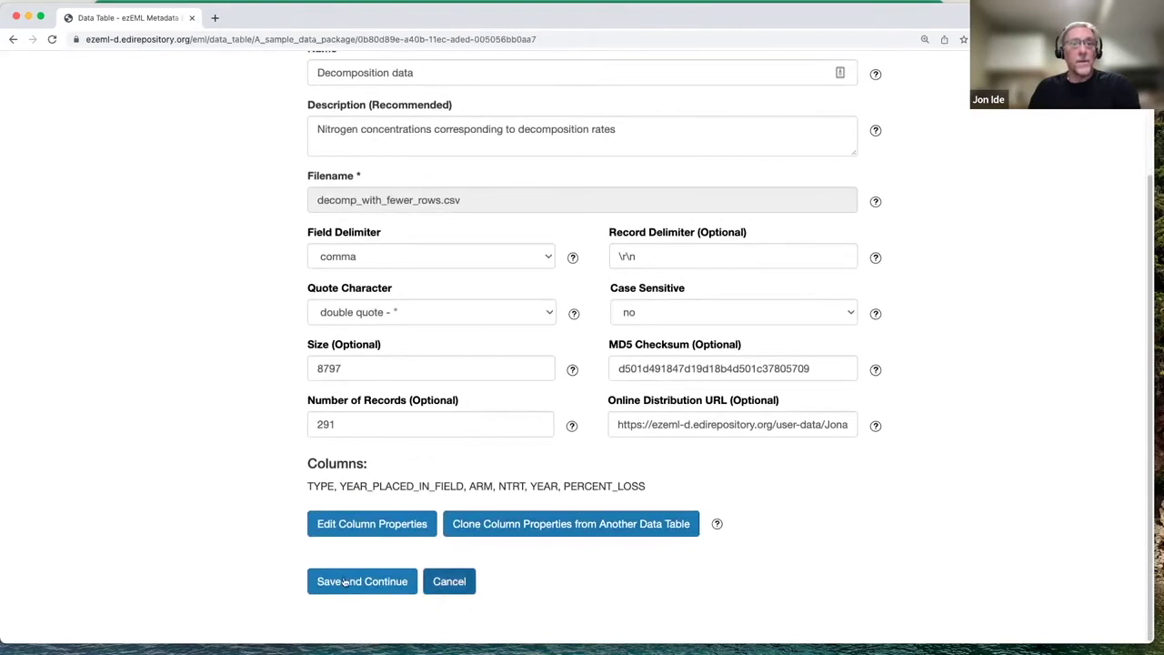
click(464, 587)
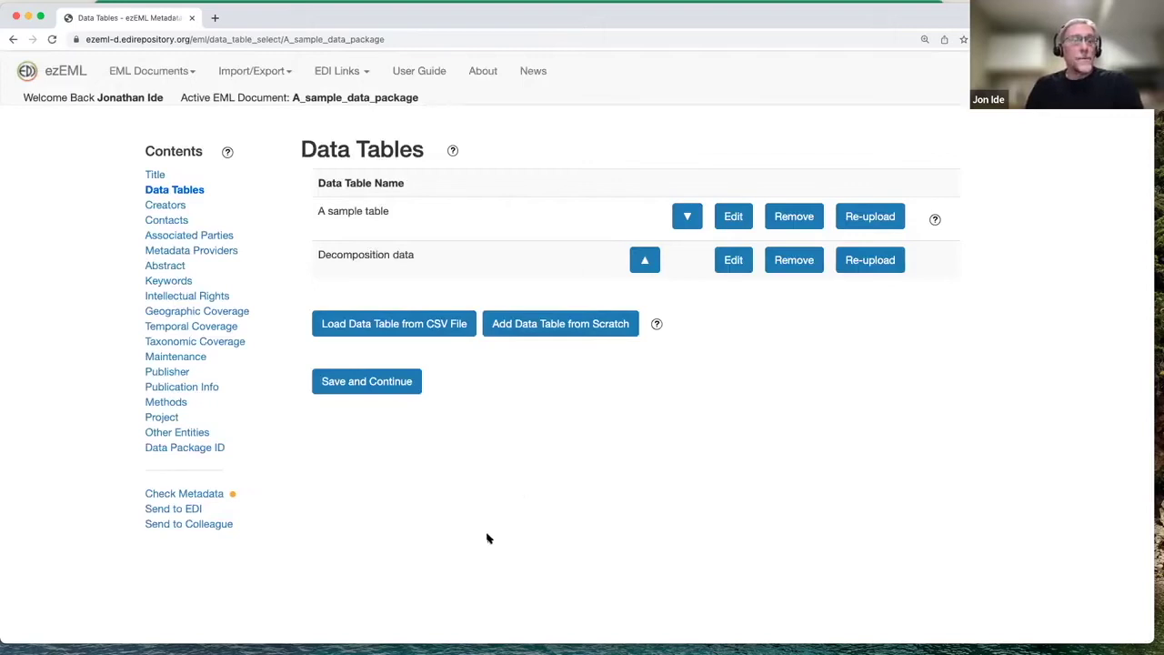
View the form for loading a data table from CSV, leave it without uploading, and check the package's metadata.
click(409, 331)
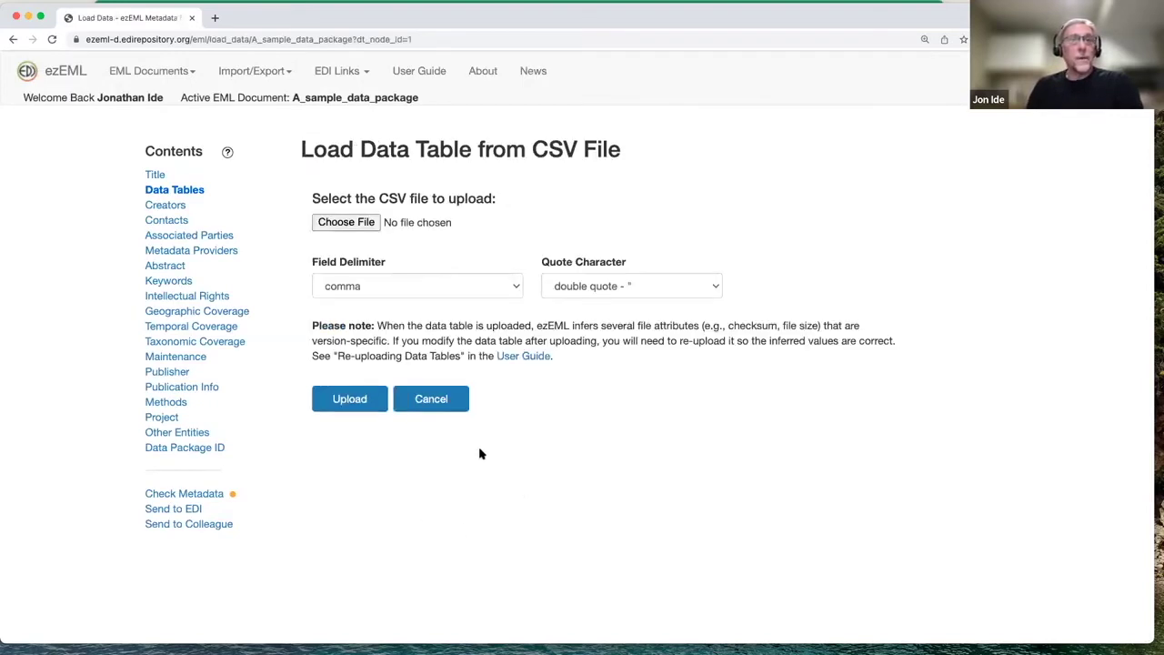
click(435, 400)
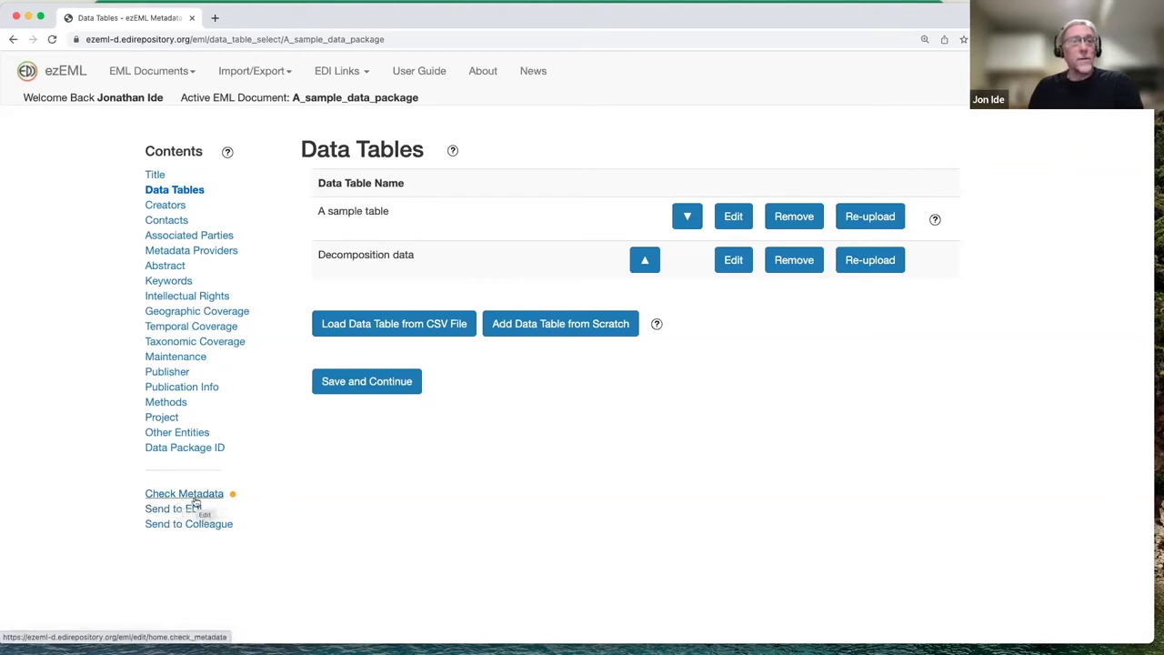
click(195, 501)
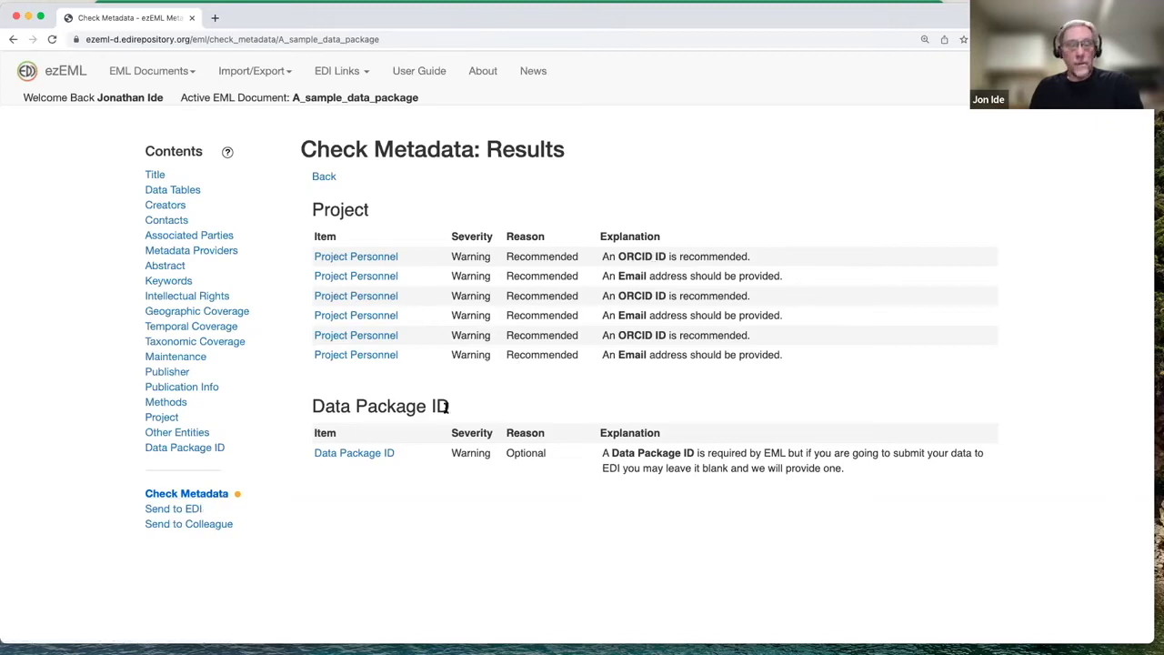
click(211, 495)
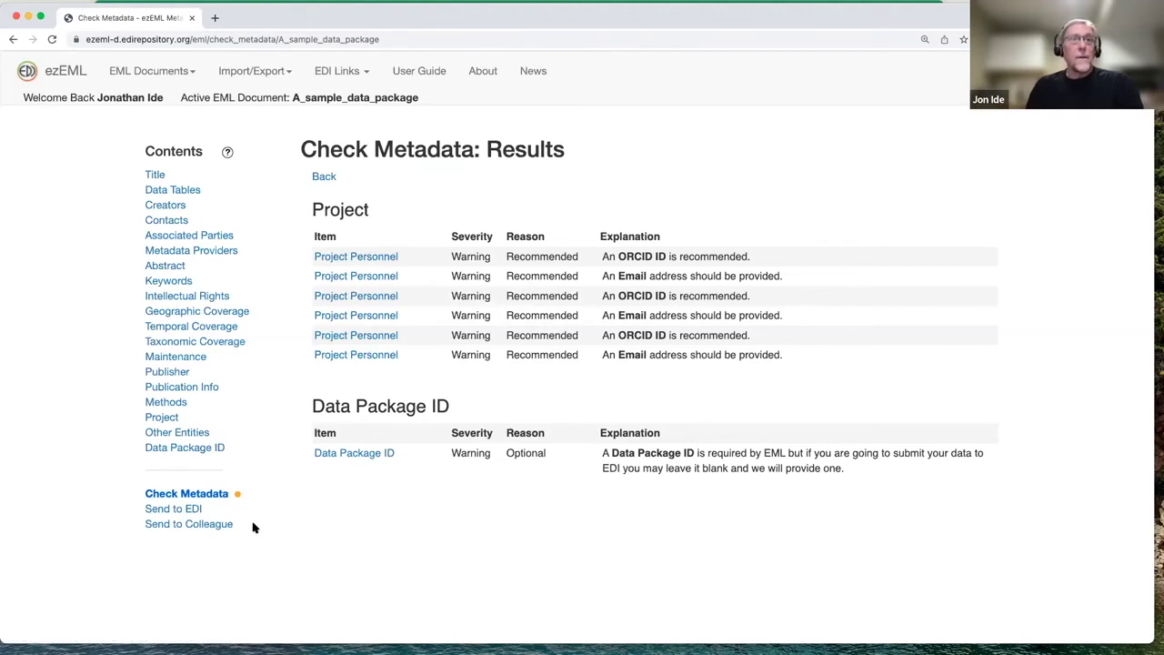
Load sample.csv from the Demo Files folder as a new data table, with comma delimiter and double quote character.
click(190, 191)
click(428, 320)
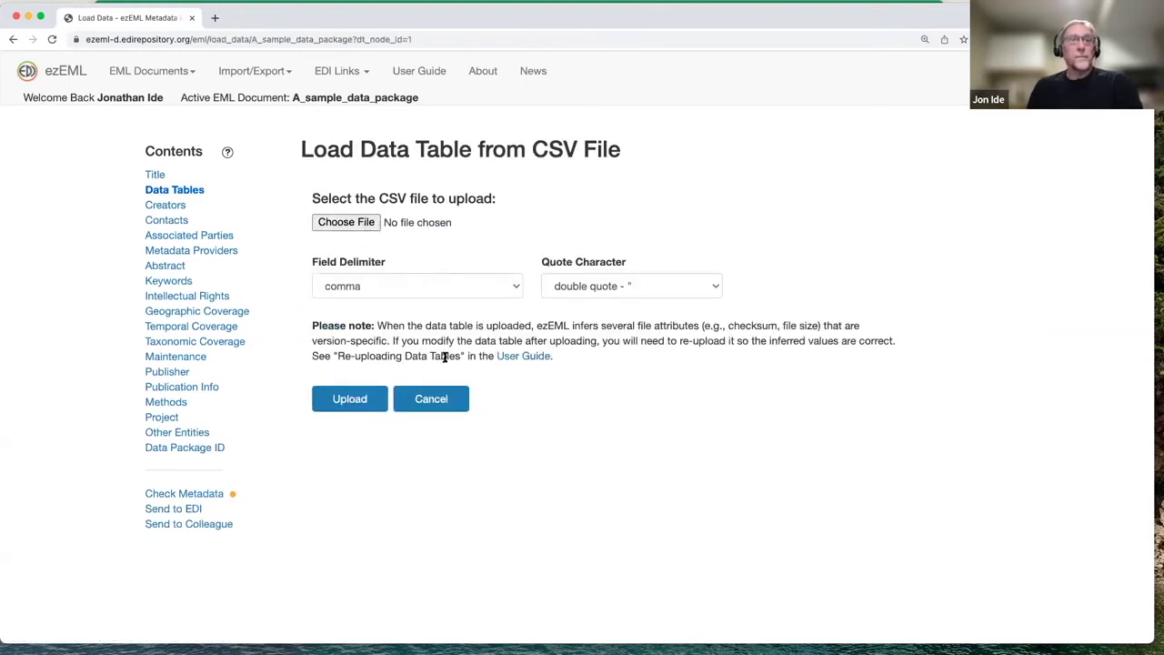
scroll(315, 366, down, 3)
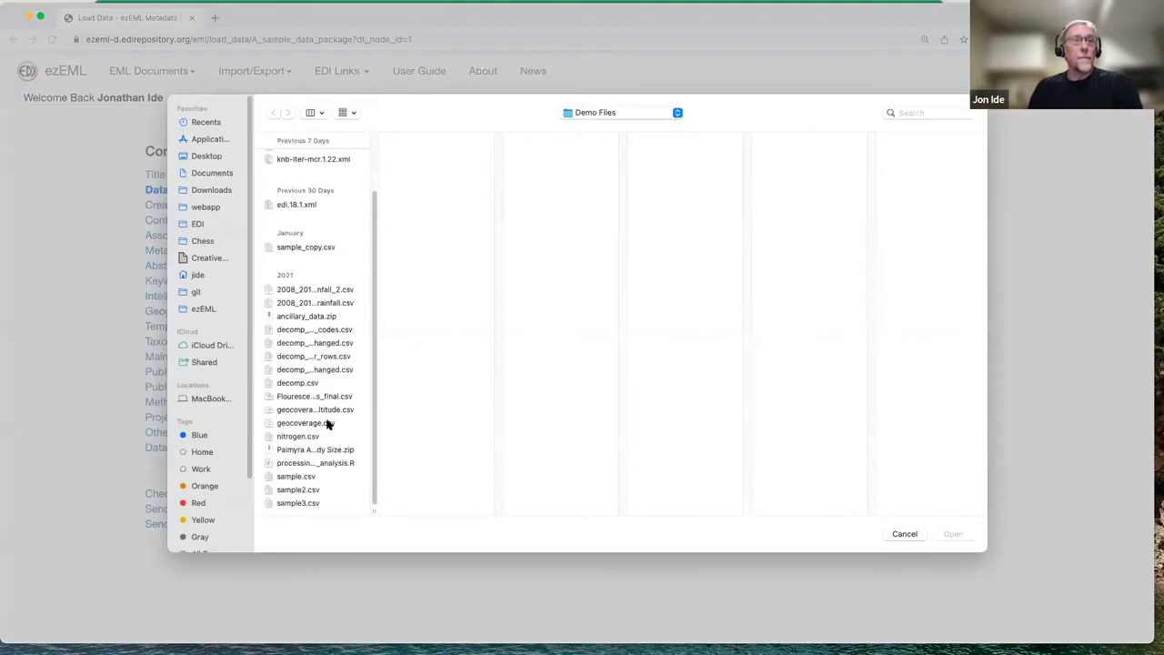
click(300, 476)
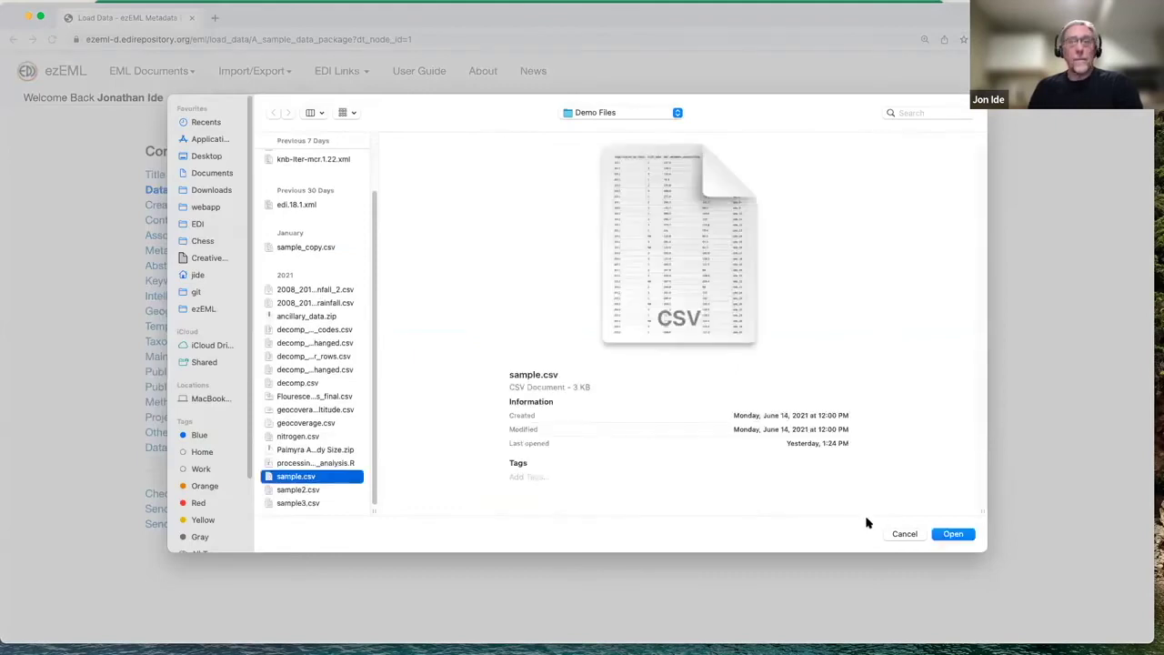
click(951, 534)
click(349, 399)
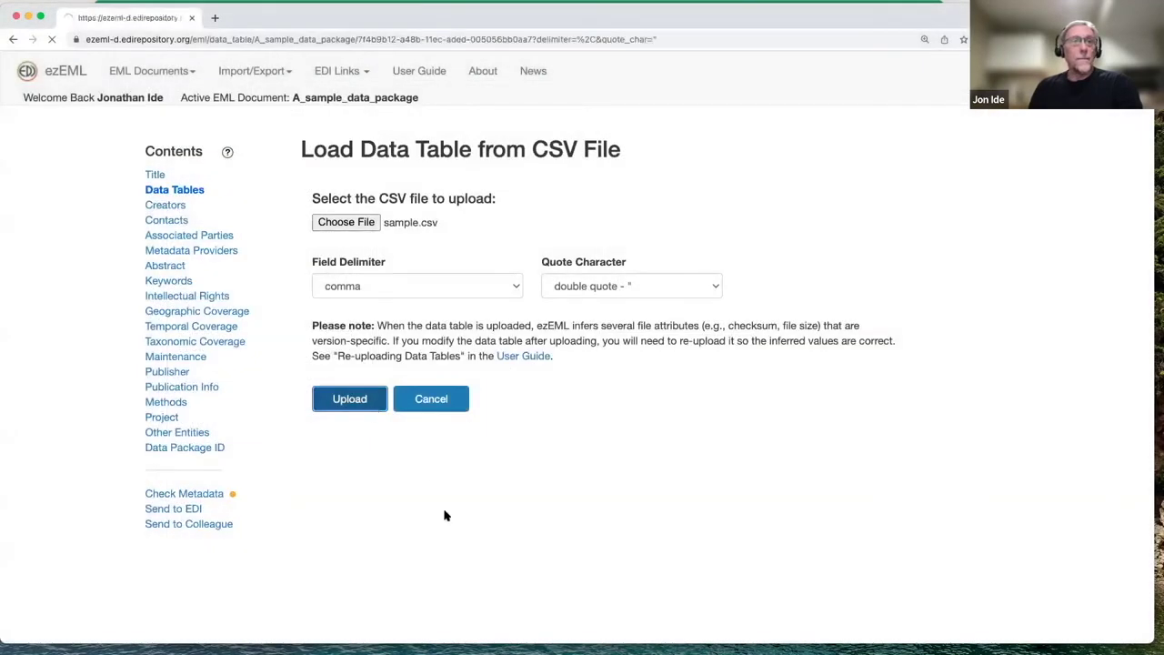
Review the column names and types of the newly loaded "sample" table and check the package's metadata again.
scroll(471, 439, down, 5)
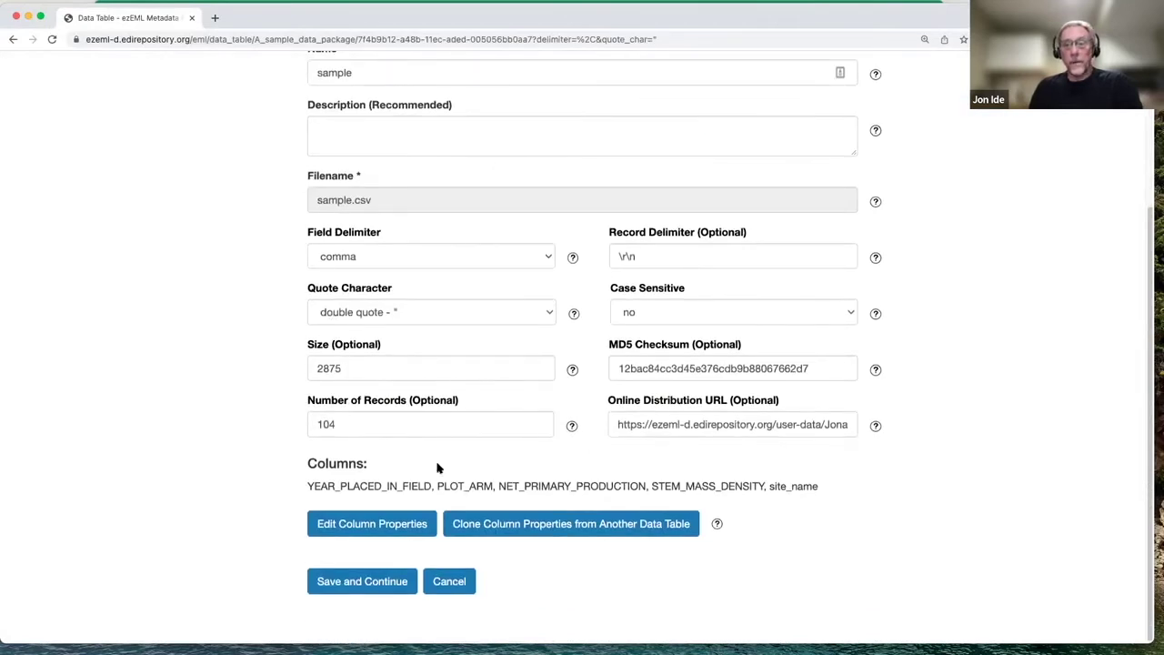
click(353, 526)
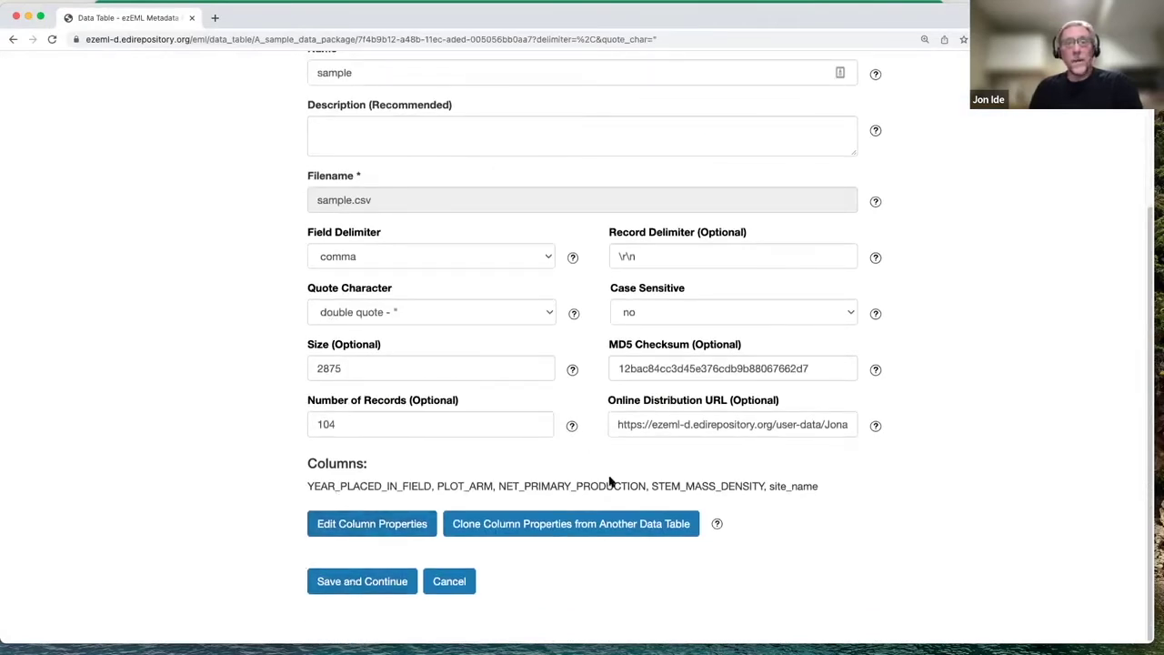
click(356, 528)
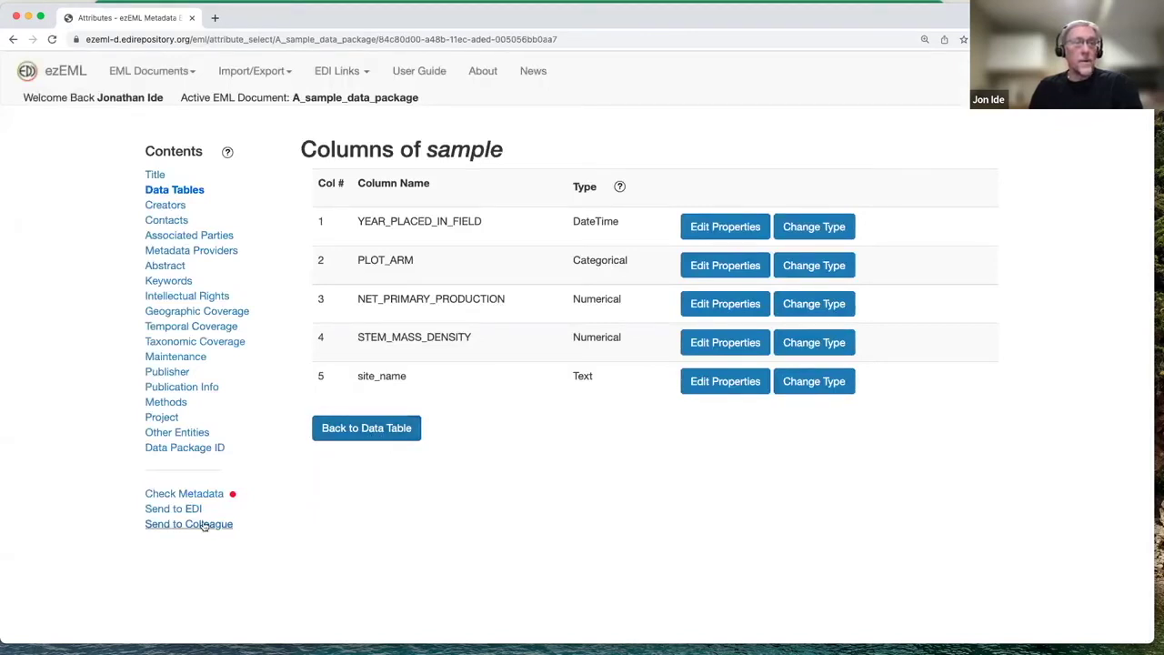
click(188, 497)
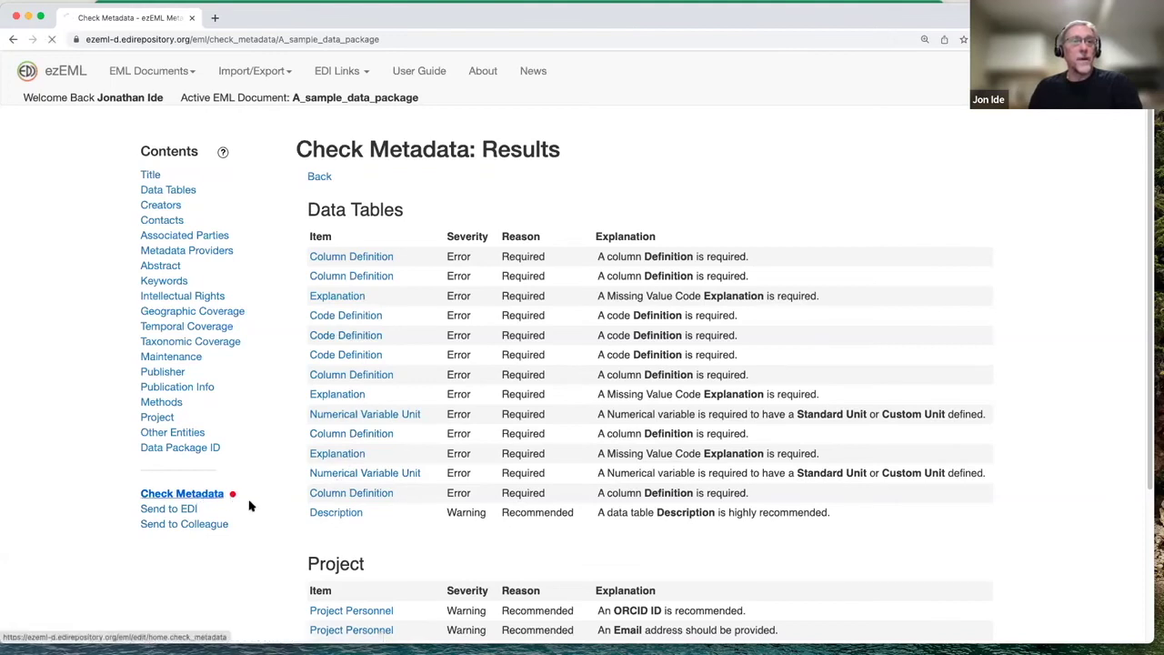
Remove the "sample" data table from the package and confirm its deletion.
click(190, 193)
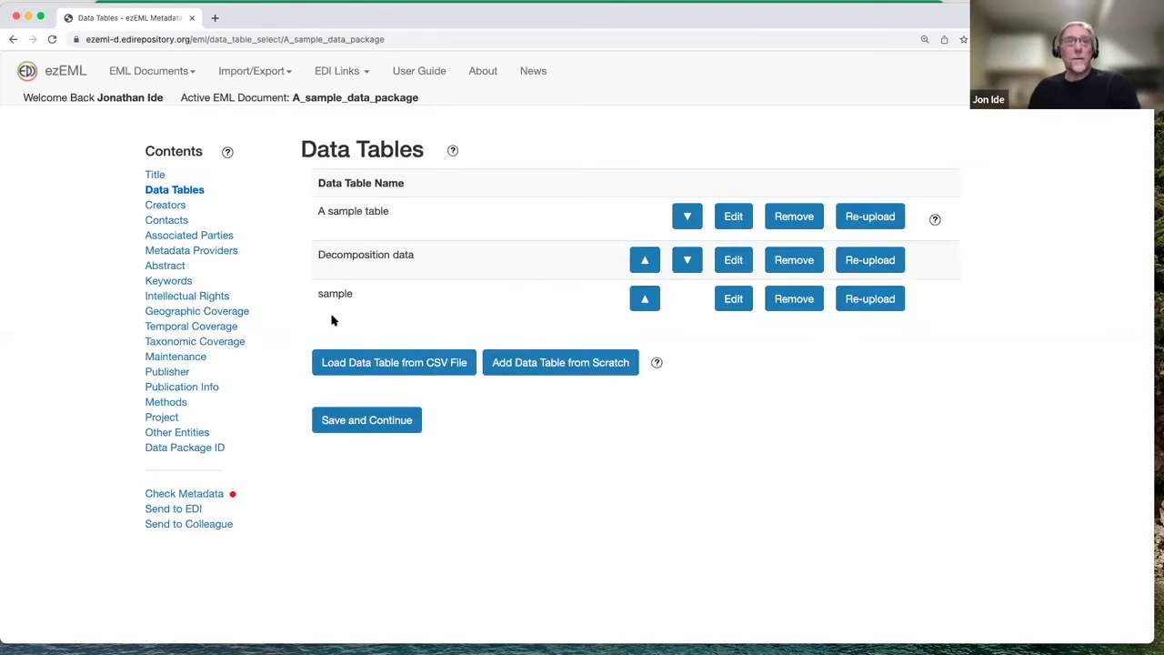
click(791, 303)
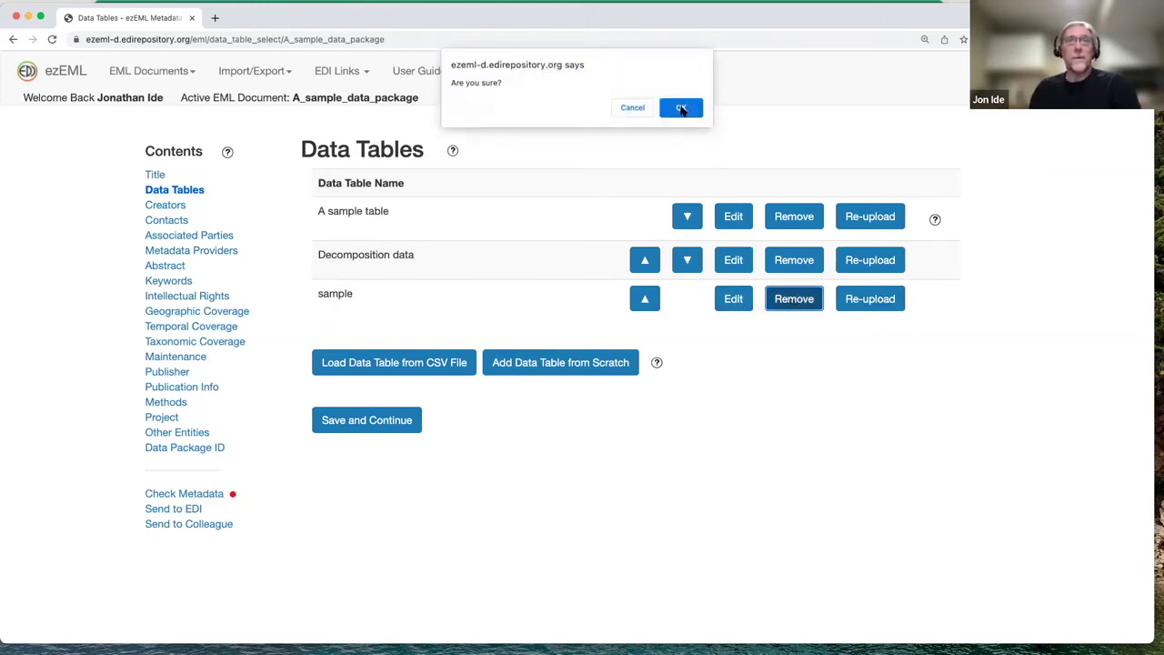
click(681, 108)
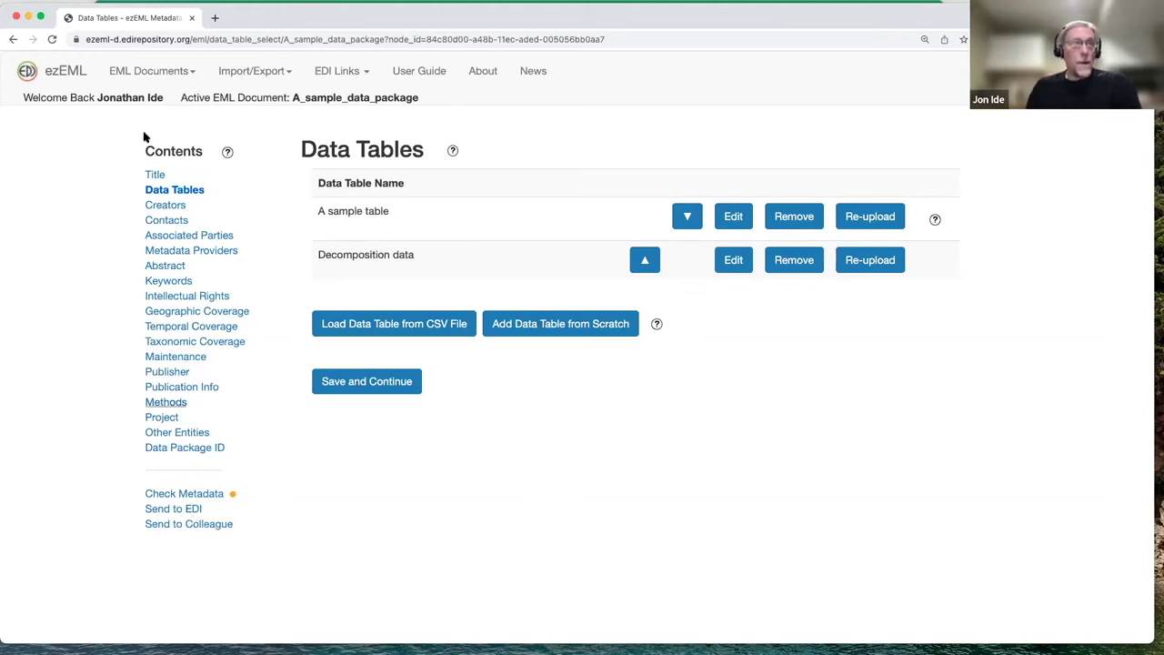
Continue to the package's creators, examine the first creator's full contact form, and leave it without saving.
click(362, 383)
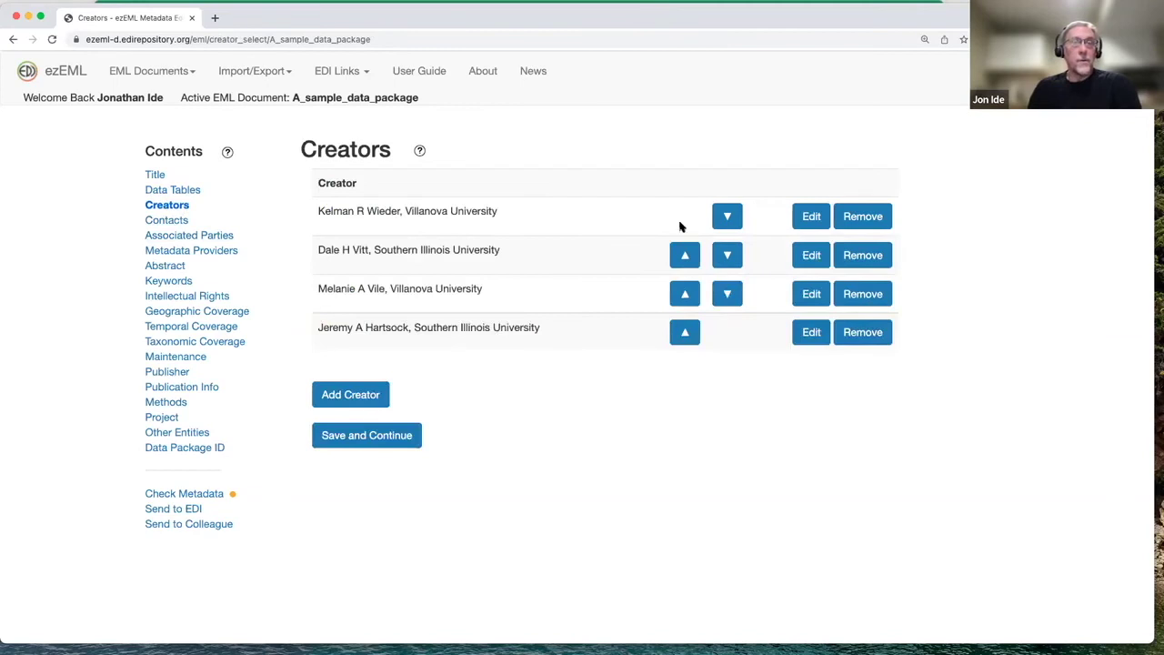
click(811, 215)
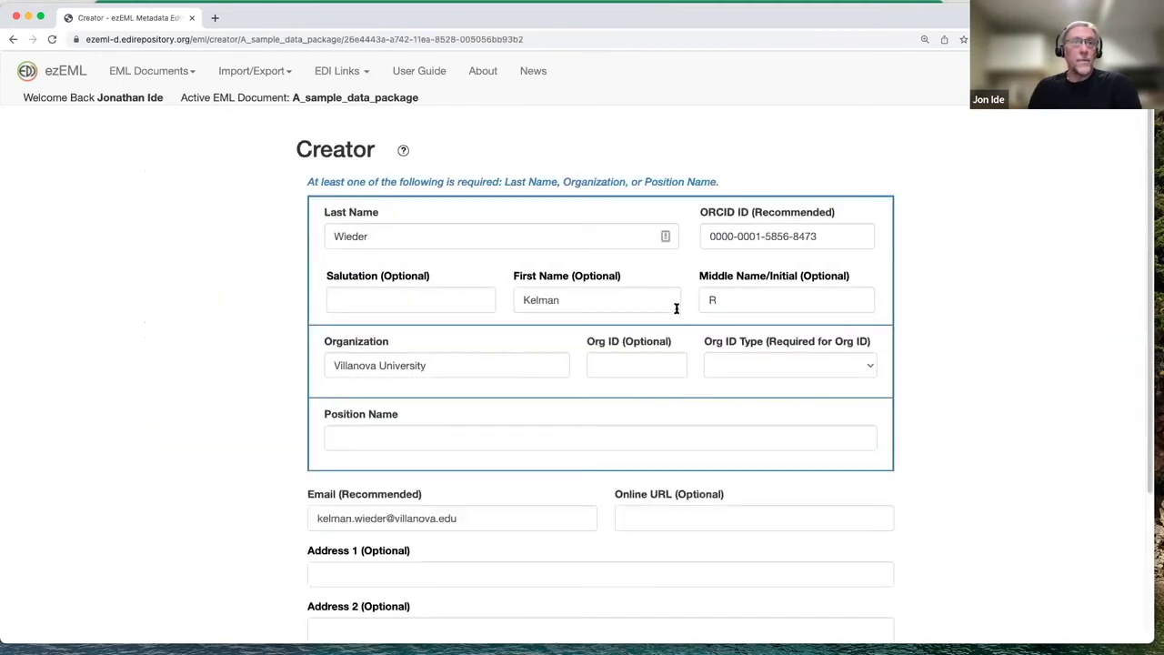
scroll(682, 336, down, 5)
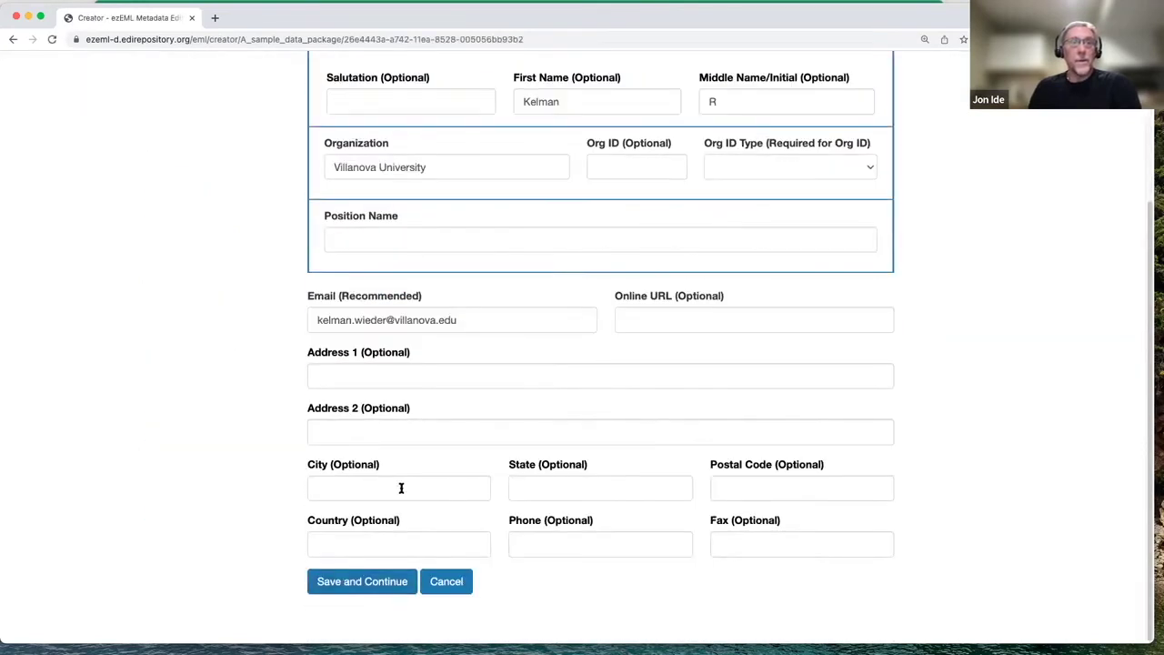
click(452, 590)
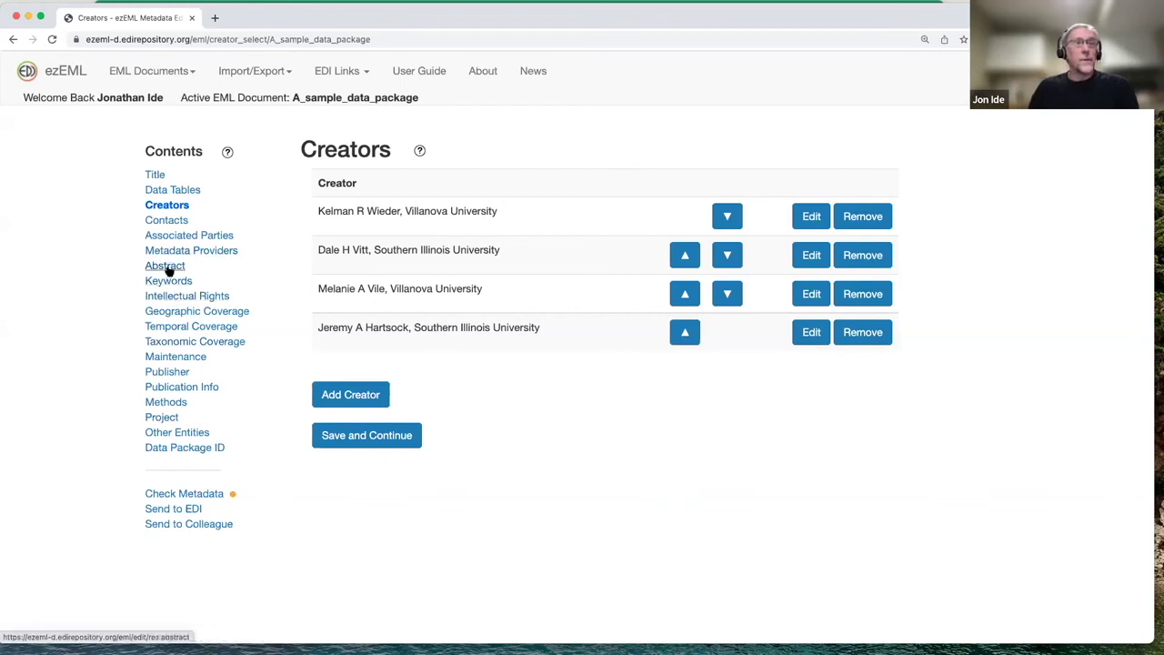
Review the abstract, the "air quality" keyword's details without saving, and the intellectual rights options.
click(167, 267)
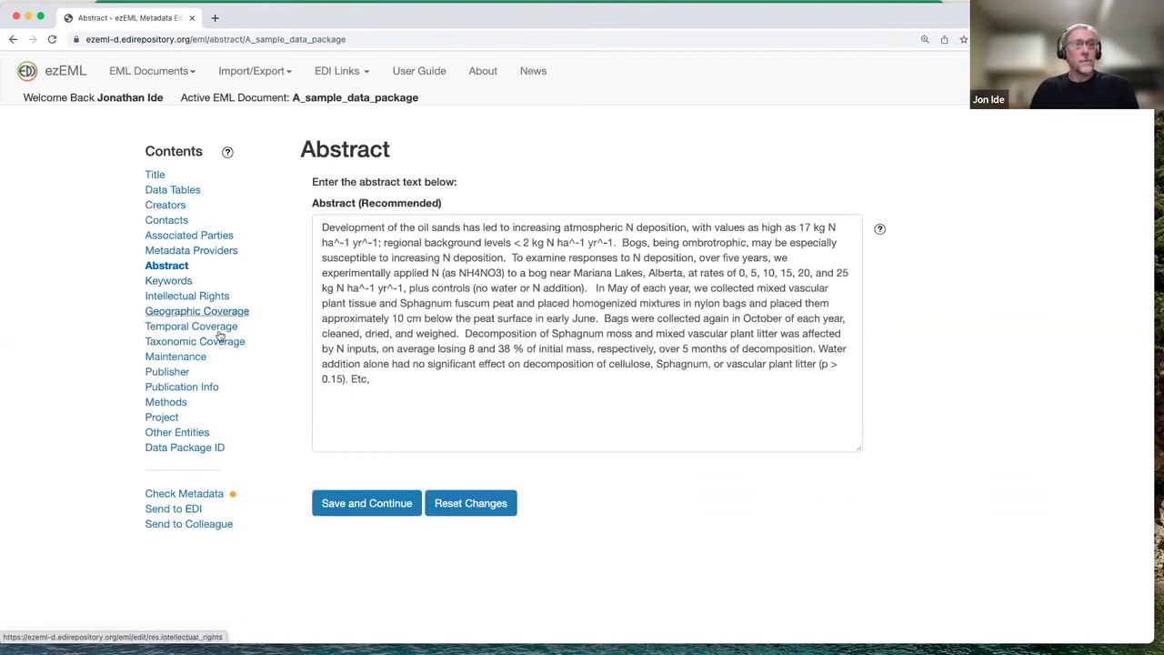
click(181, 281)
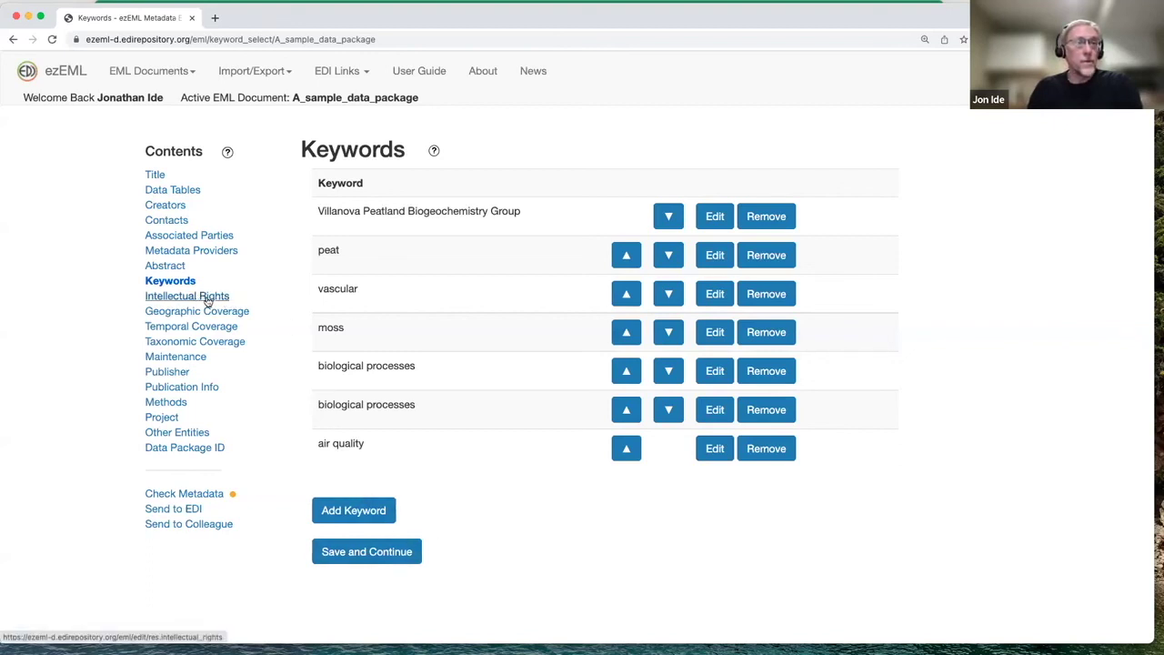
click(715, 450)
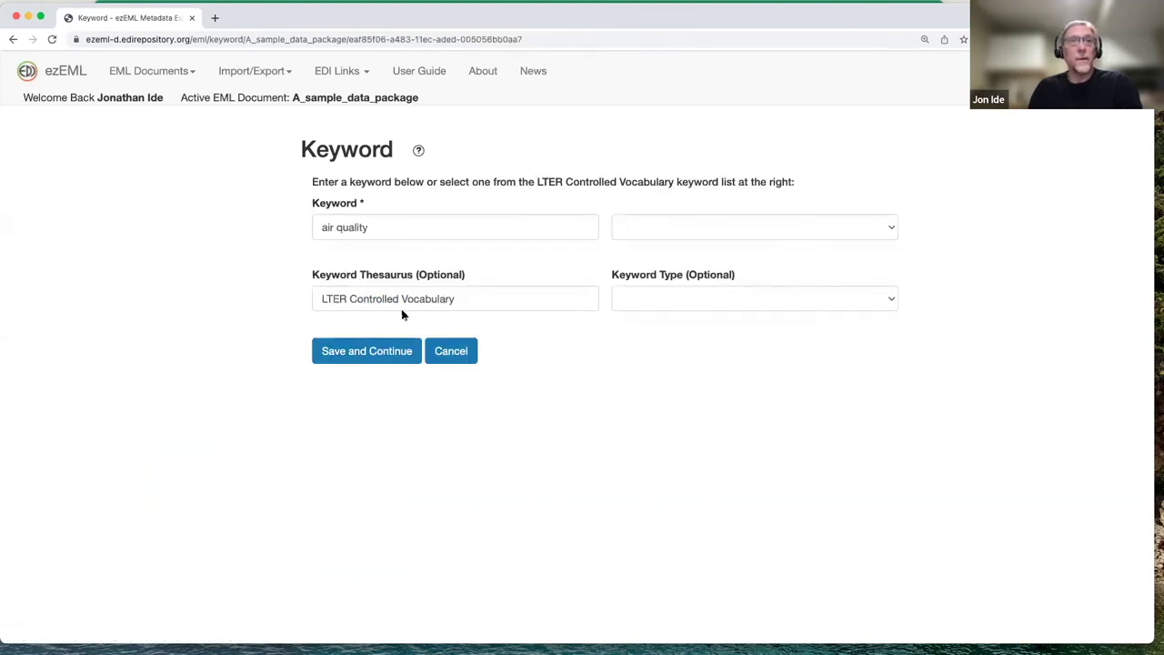
click(460, 355)
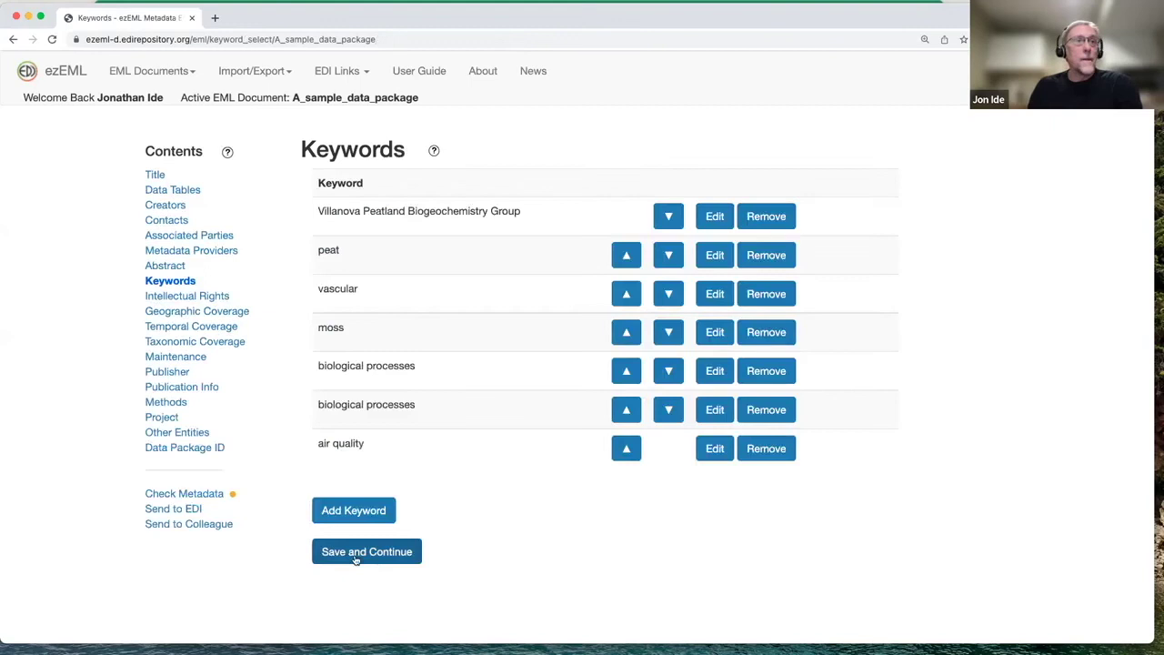
click(185, 295)
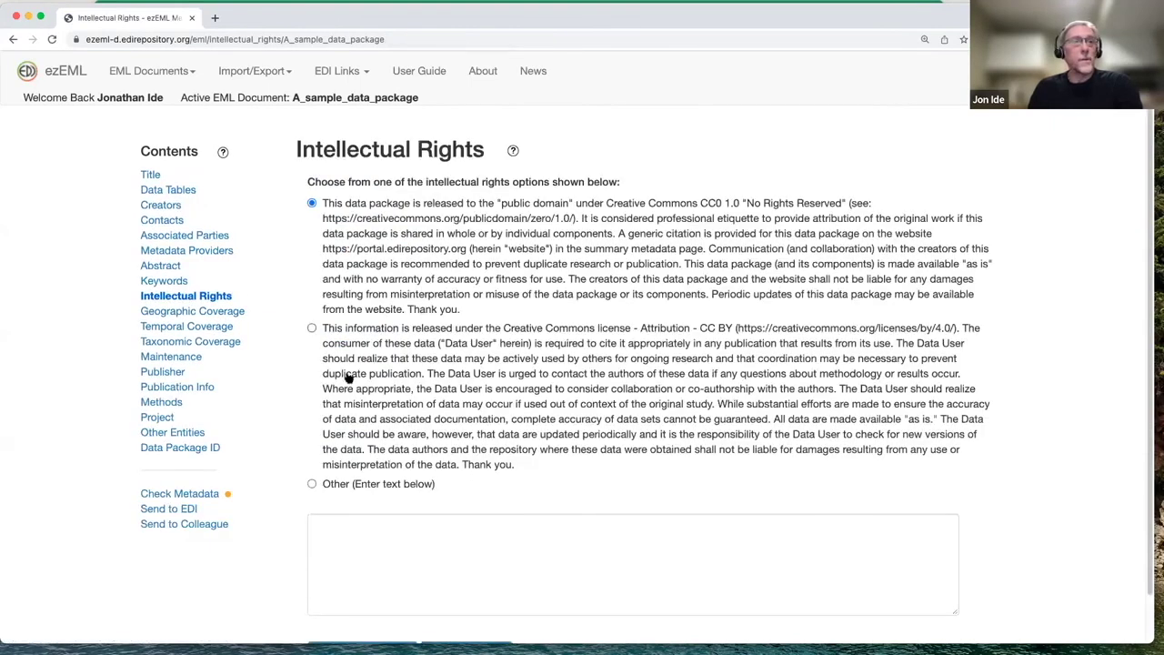
Examine the Lake Wingra geographic coverage entry, leave it without saving, and view the temporal coverage list.
click(191, 311)
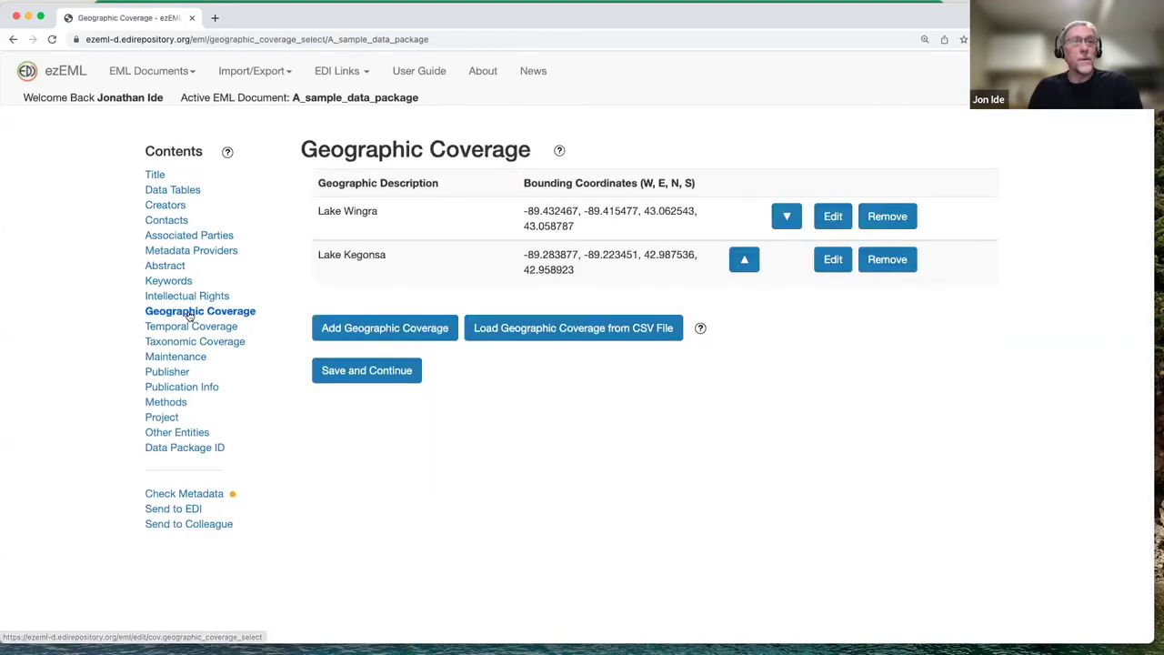
click(837, 216)
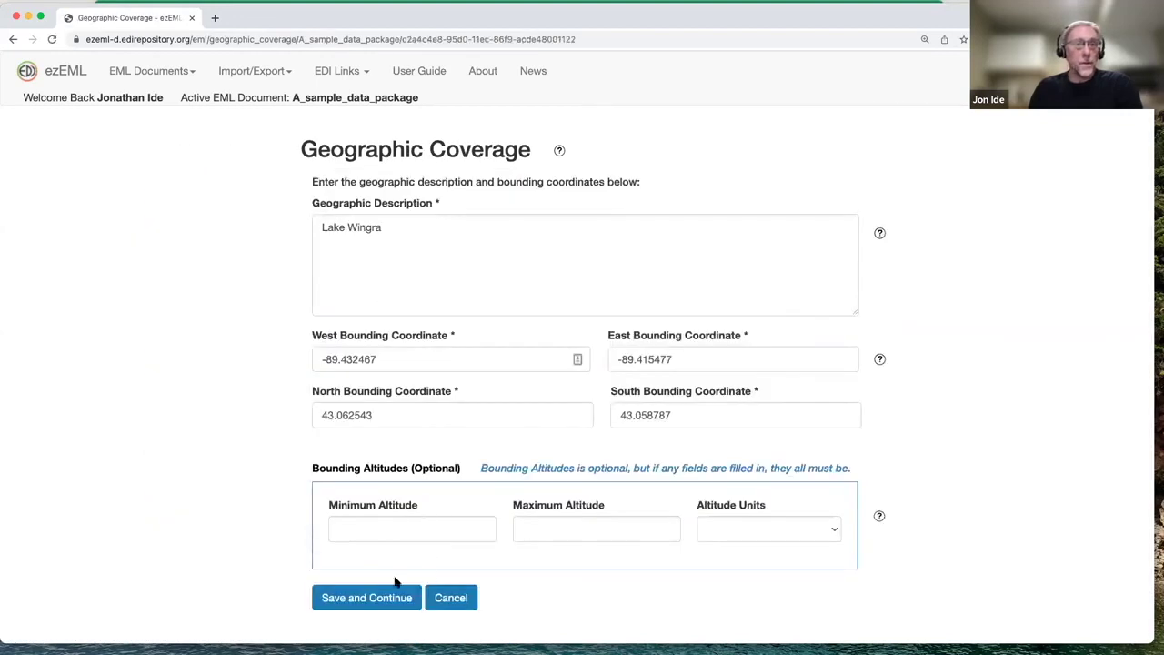
click(449, 597)
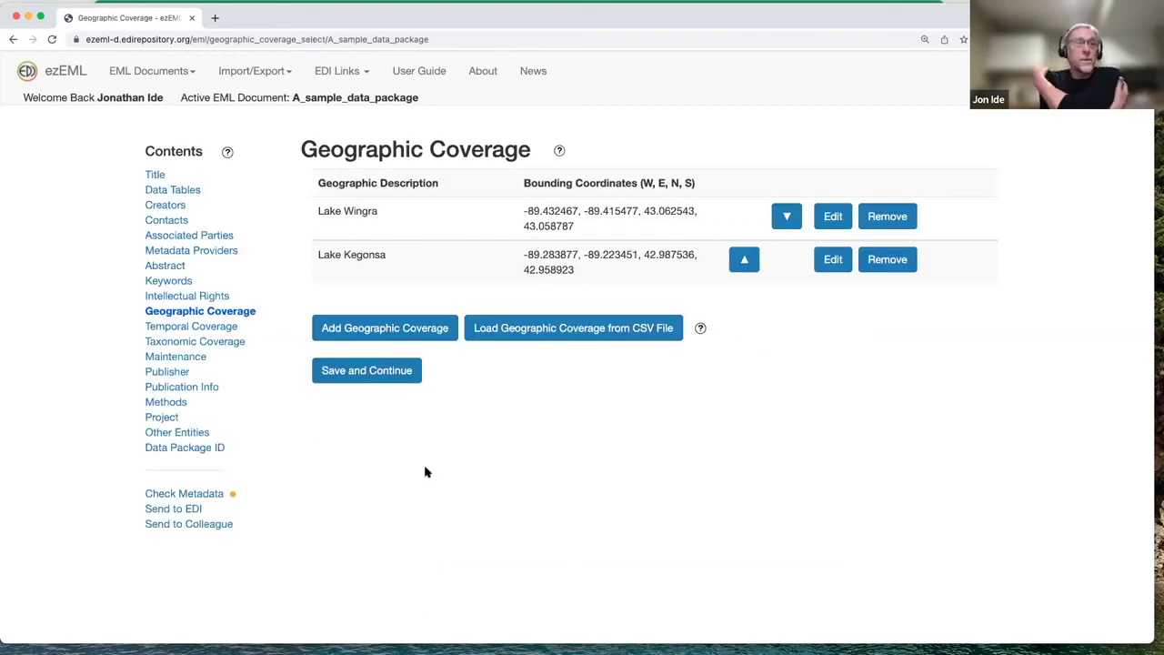
click(227, 327)
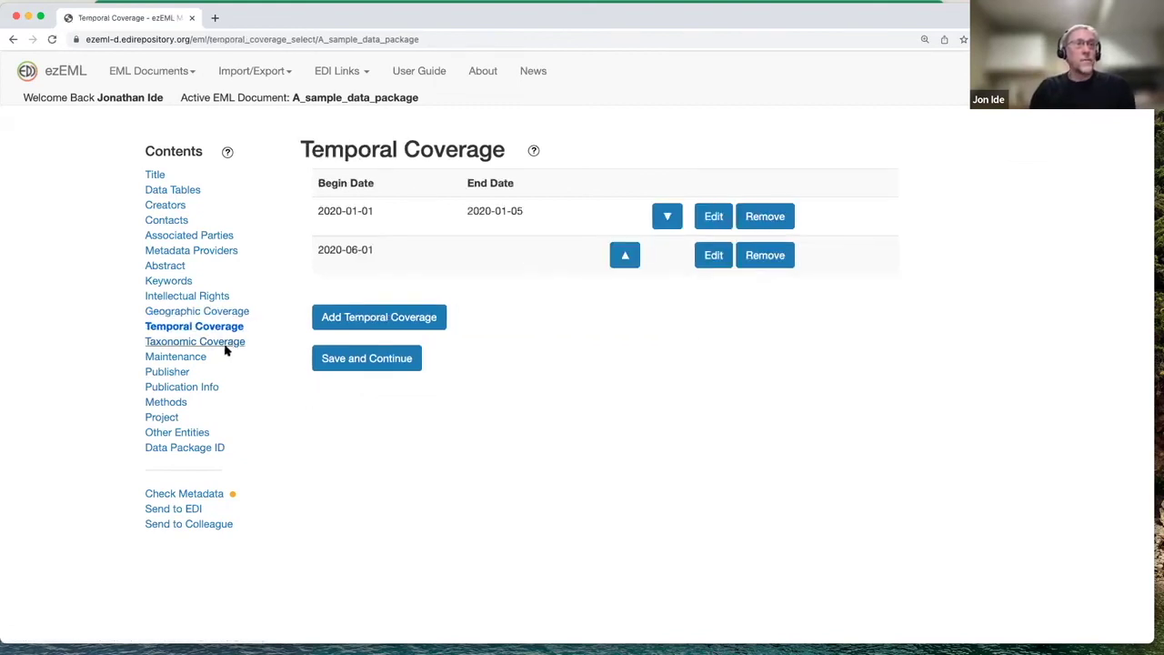